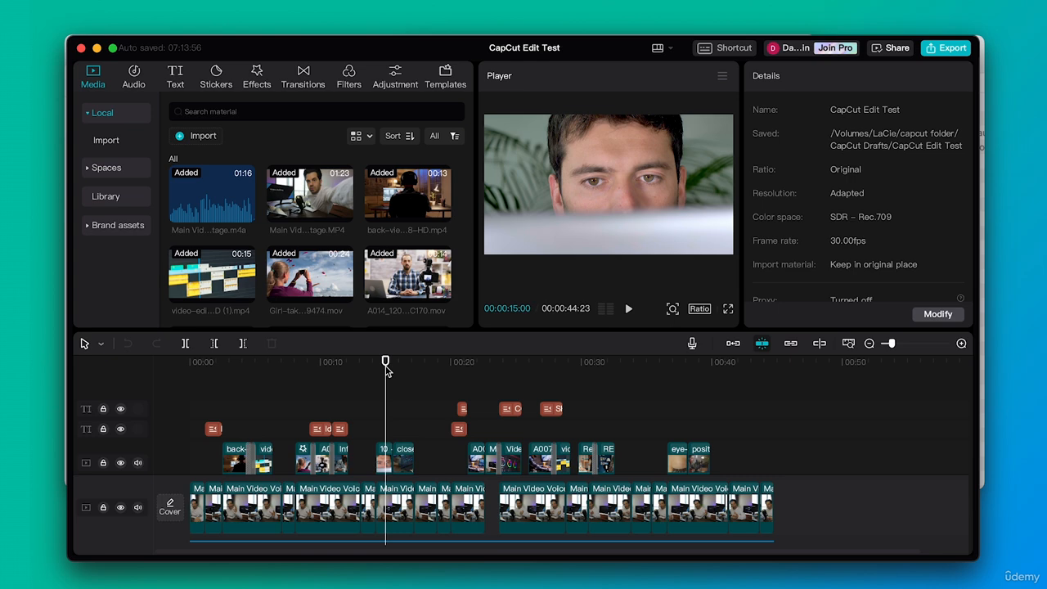
- Look through the built-in audio library's trending music and its TikTok copyright check page
{"action": "left_click", "coordinate": [133, 75]}
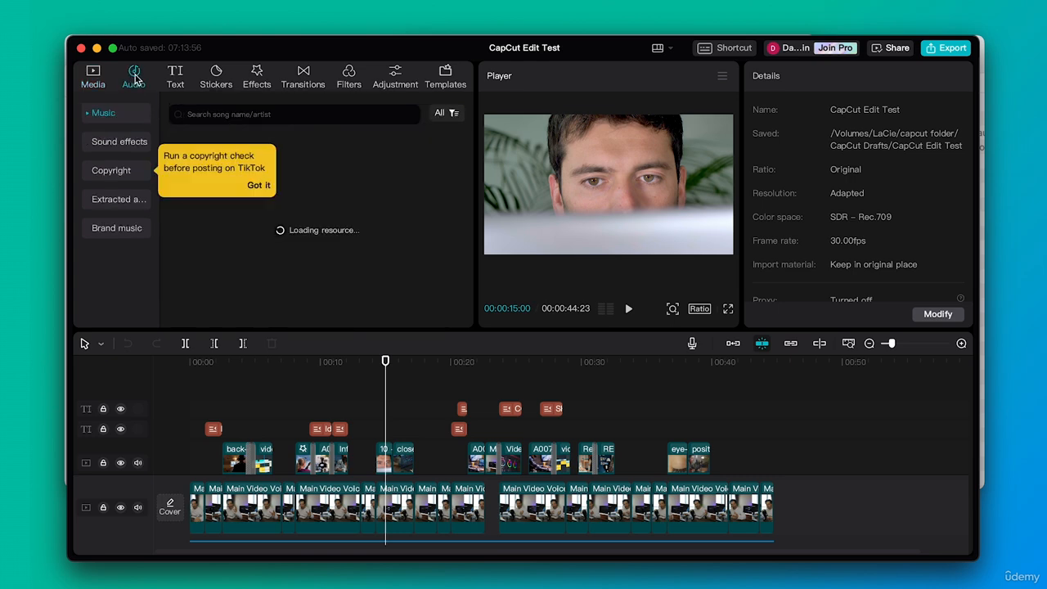
{"action": "left_click", "coordinate": [258, 187]}
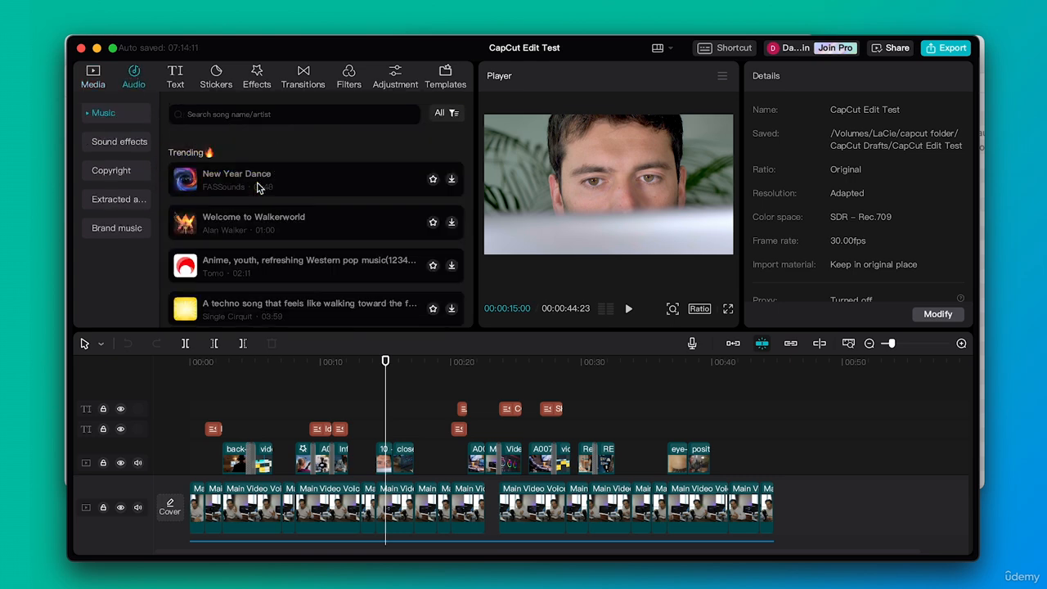
{"action": "left_click", "coordinate": [111, 172]}
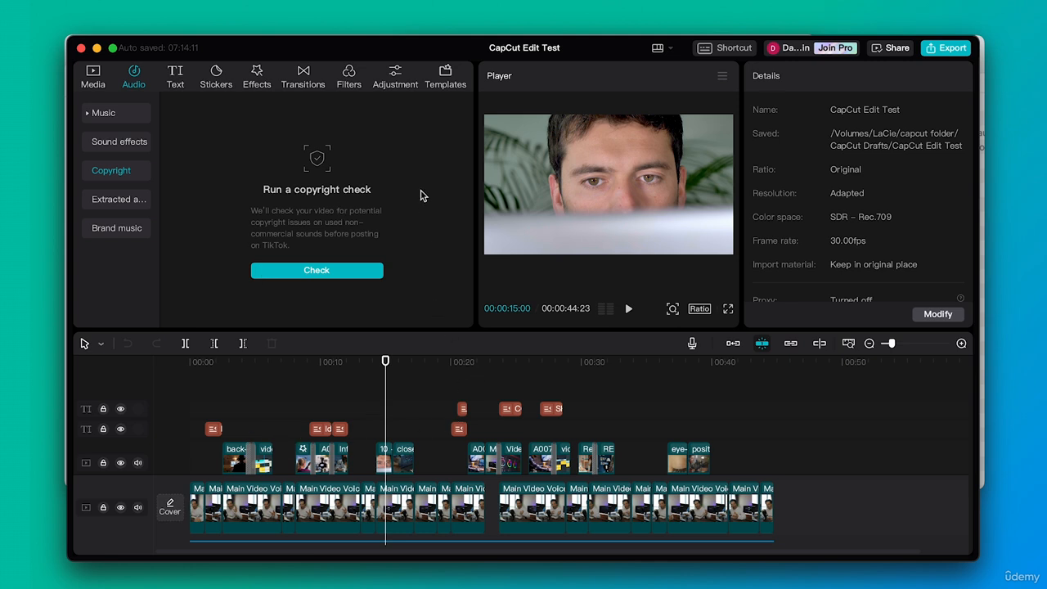
{"action": "left_click", "coordinate": [116, 112]}
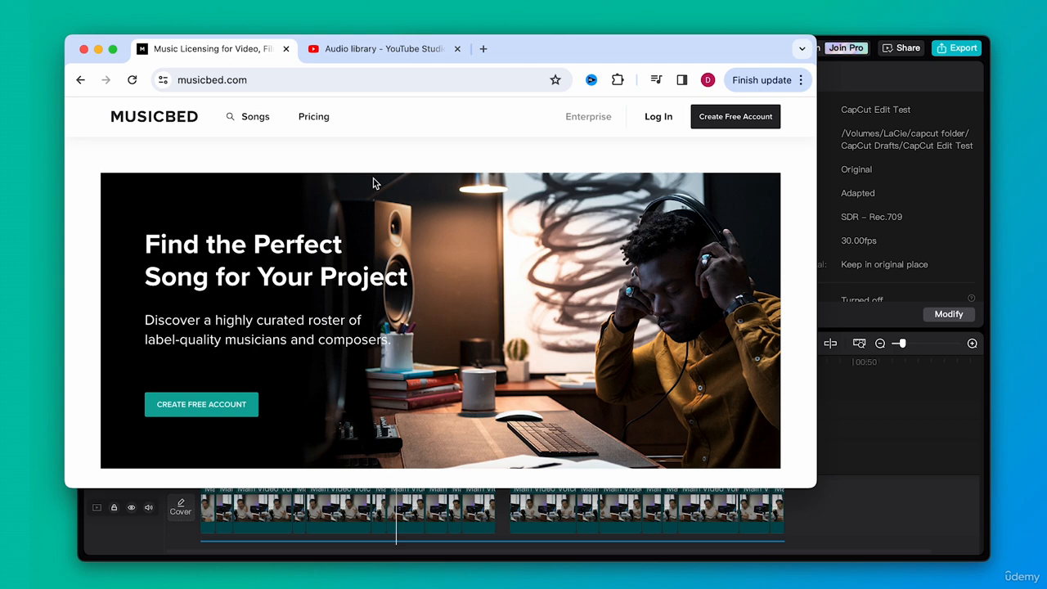
- Review the subscription plans on the Musicbed pricing page in the browser
{"action": "left_click", "coordinate": [312, 118]}
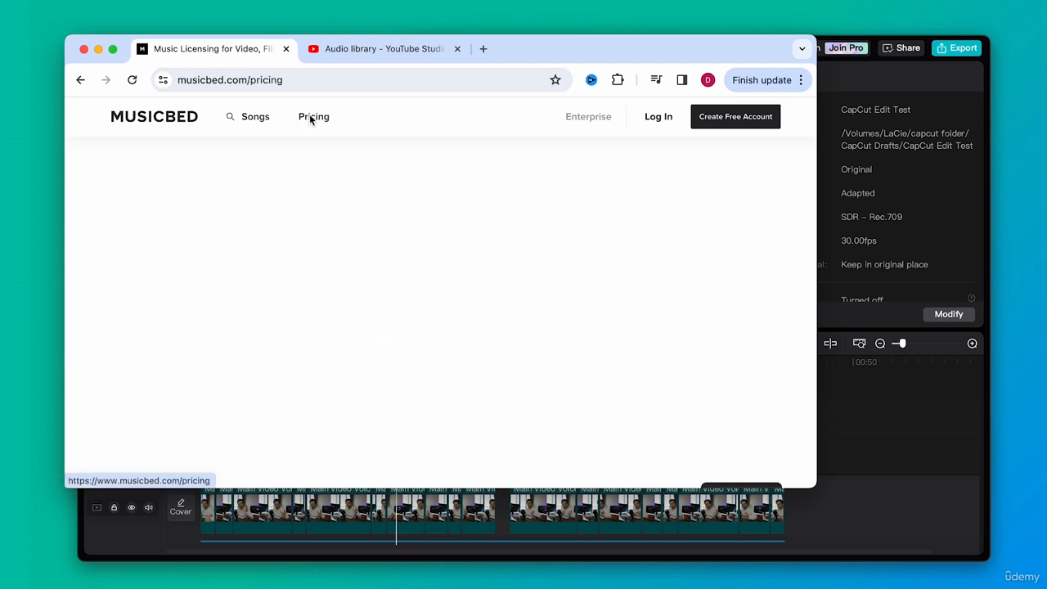
{"action": "scroll", "coordinate": [667, 325], "scroll_direction": "down", "scroll_amount": 5}
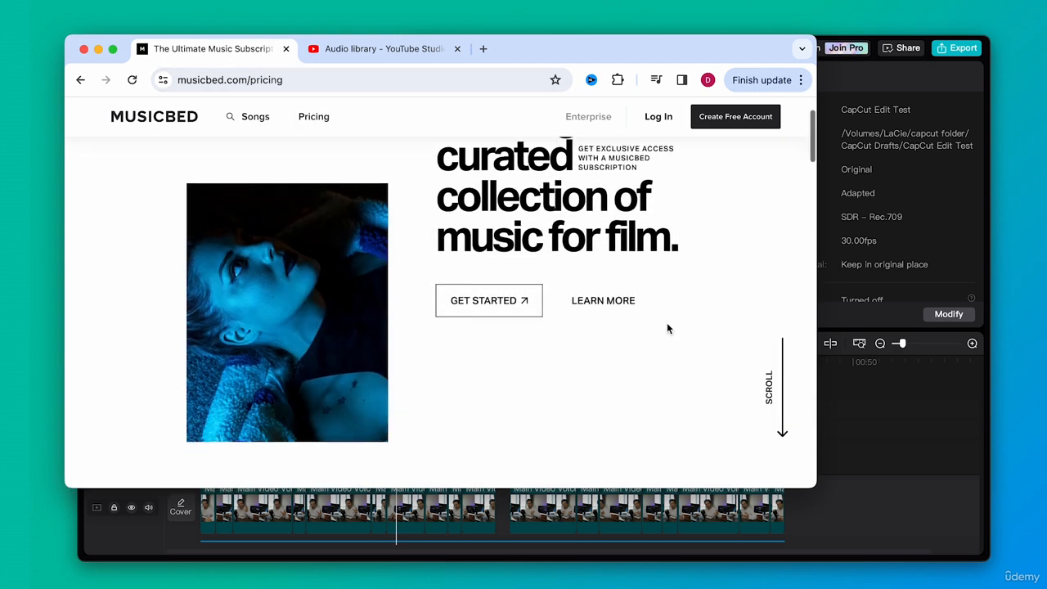
{"action": "scroll", "coordinate": [667, 328], "scroll_direction": "down", "scroll_amount": 5}
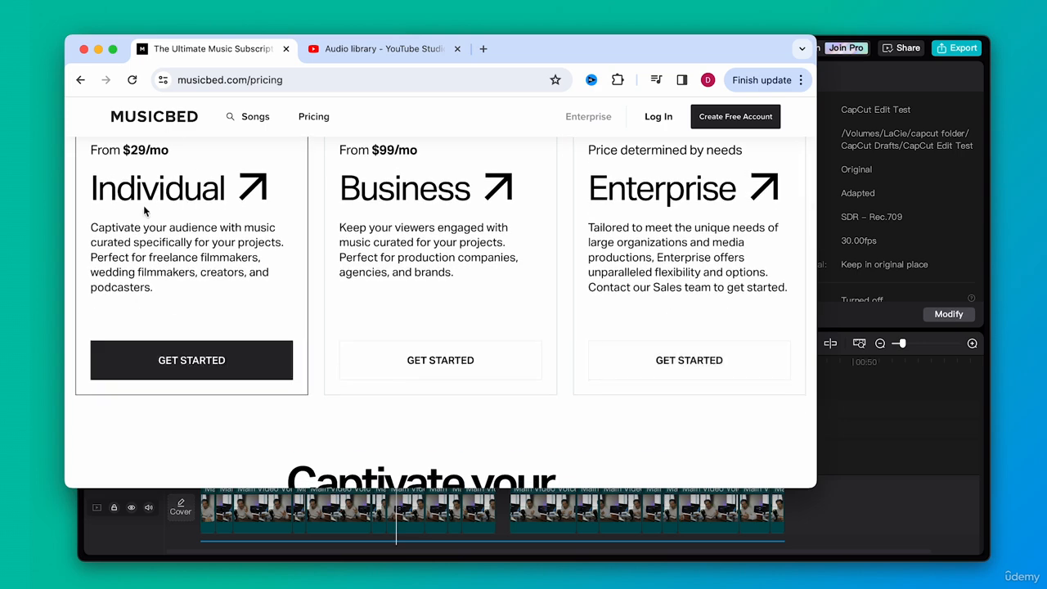
{"action": "scroll", "coordinate": [258, 253], "scroll_direction": "up", "scroll_amount": 10}
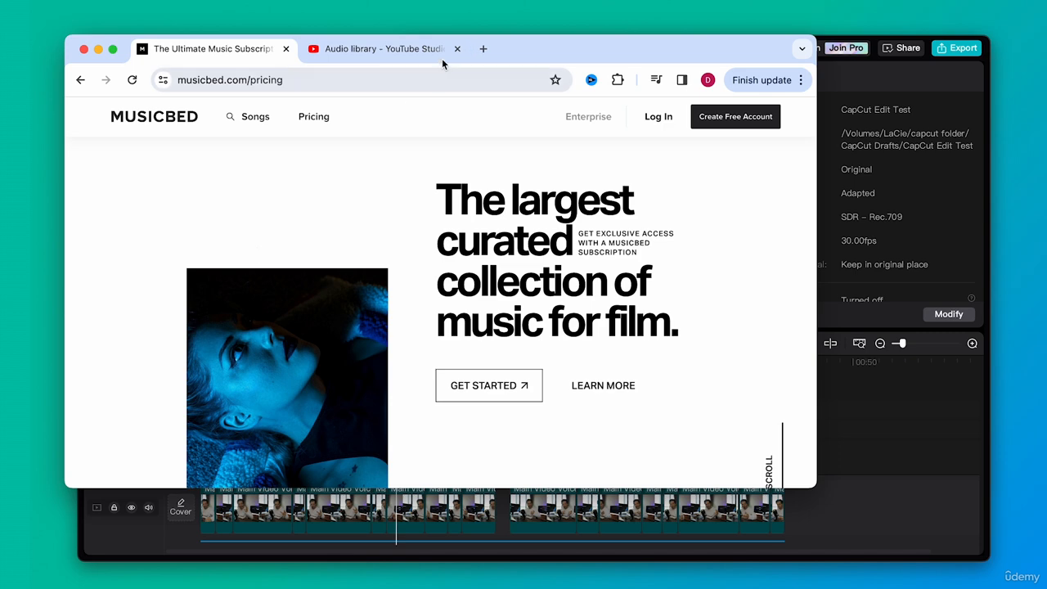
- Browse the music tracks in the YouTube Studio Audio library
{"action": "left_click", "coordinate": [385, 48]}
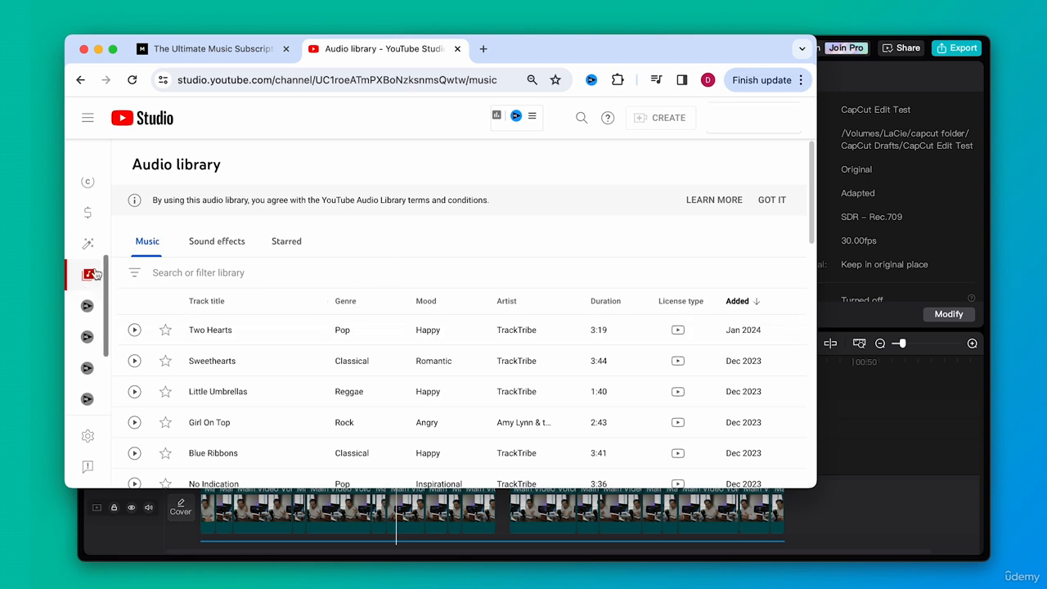
{"action": "scroll", "coordinate": [435, 434], "scroll_direction": "down", "scroll_amount": 1}
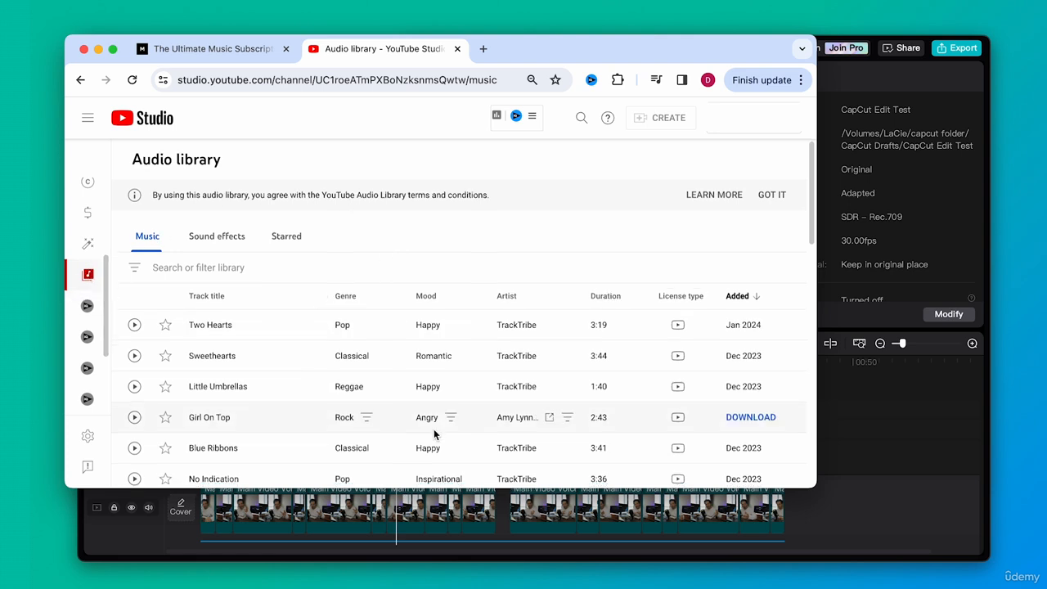
{"action": "scroll", "coordinate": [434, 434], "scroll_direction": "down", "scroll_amount": 8}
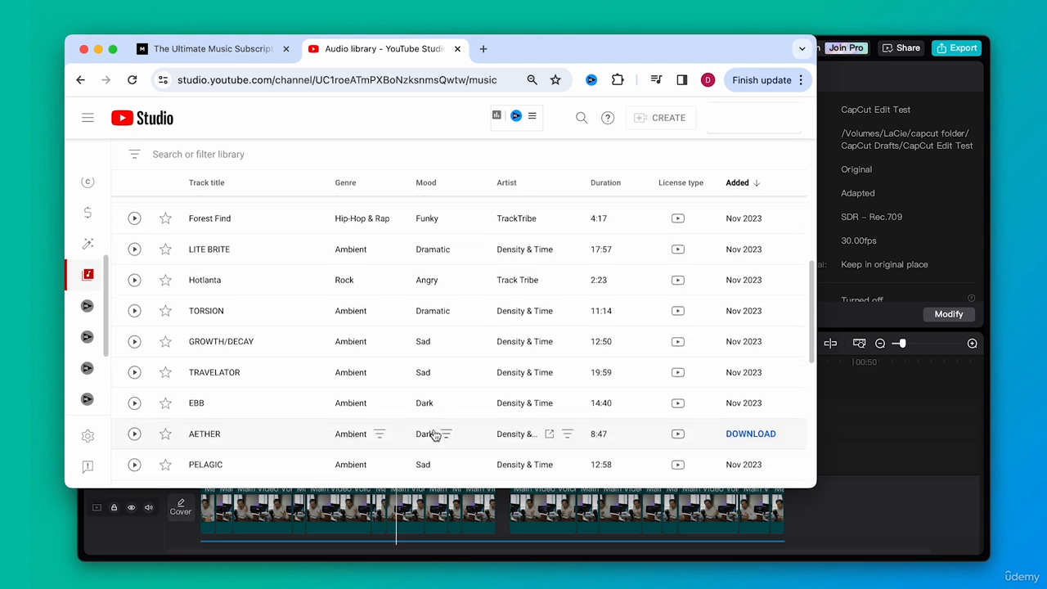
{"action": "scroll", "coordinate": [434, 434], "scroll_direction": "down", "scroll_amount": 3}
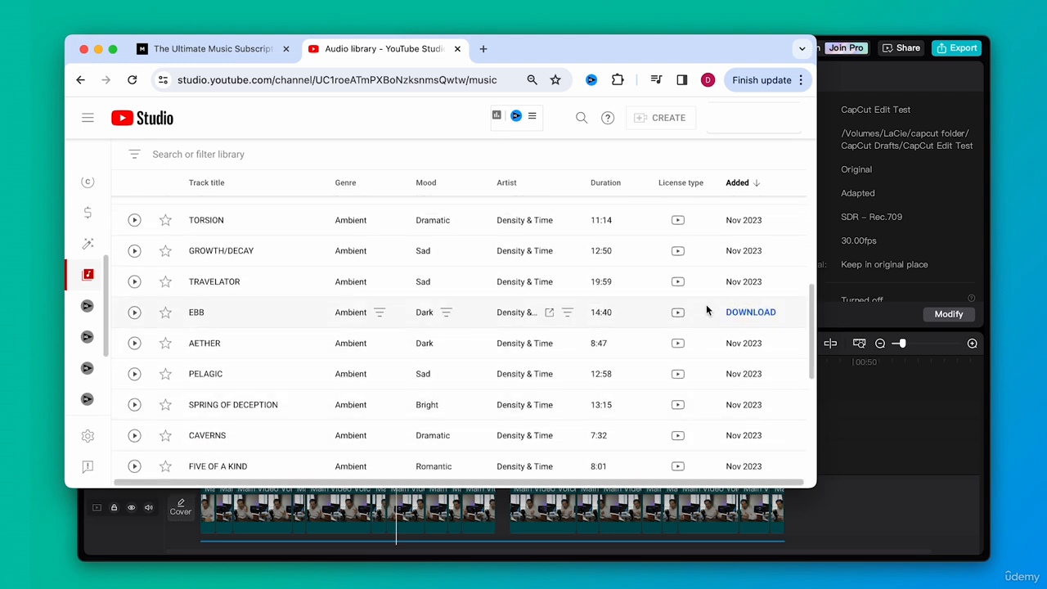
{"action": "scroll", "coordinate": [561, 300], "scroll_direction": "up", "scroll_amount": 12}
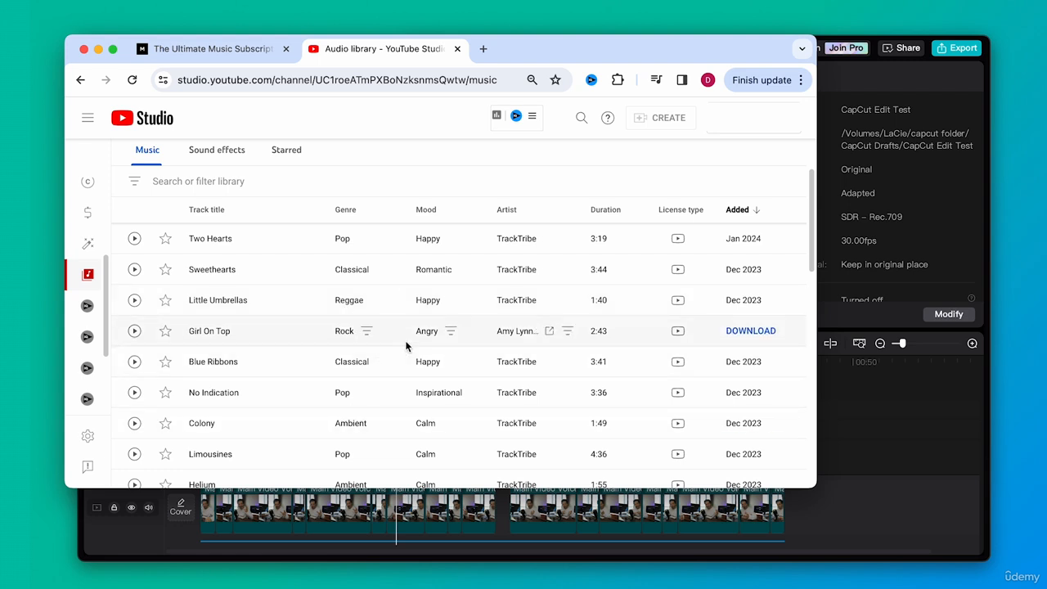
- Switch from the browser to CapCut and Finder, and open the Audio folder inside the downloaded footage folder
{"action": "left_click", "coordinate": [860, 83]}
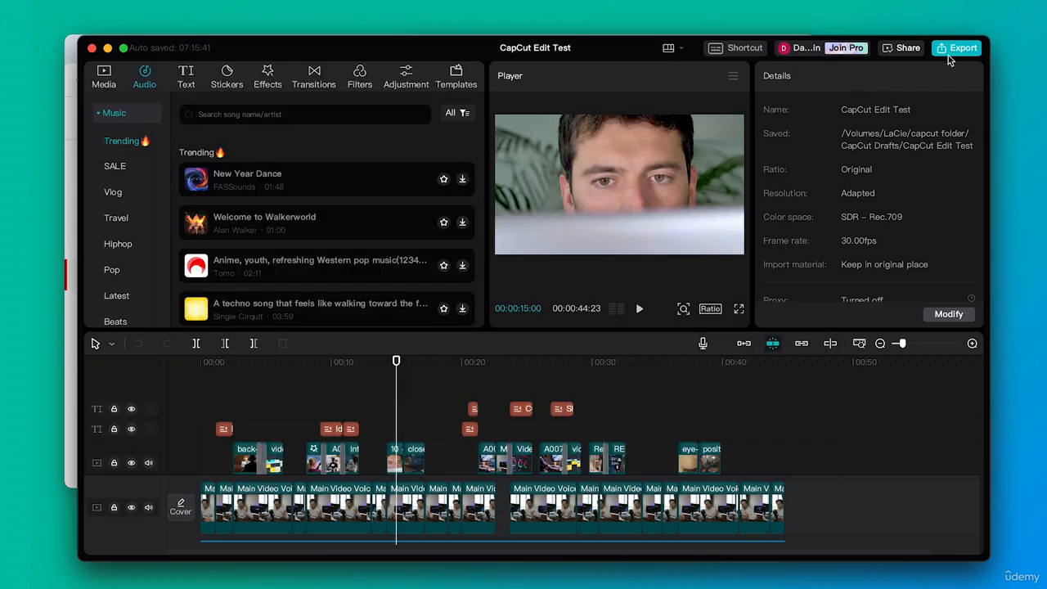
{"action": "left_click", "coordinate": [607, 48]}
{"action": "left_click_drag", "start_coordinate": [407, 52], "coordinate": [398, 50]}
{"action": "left_click", "coordinate": [982, 77]}
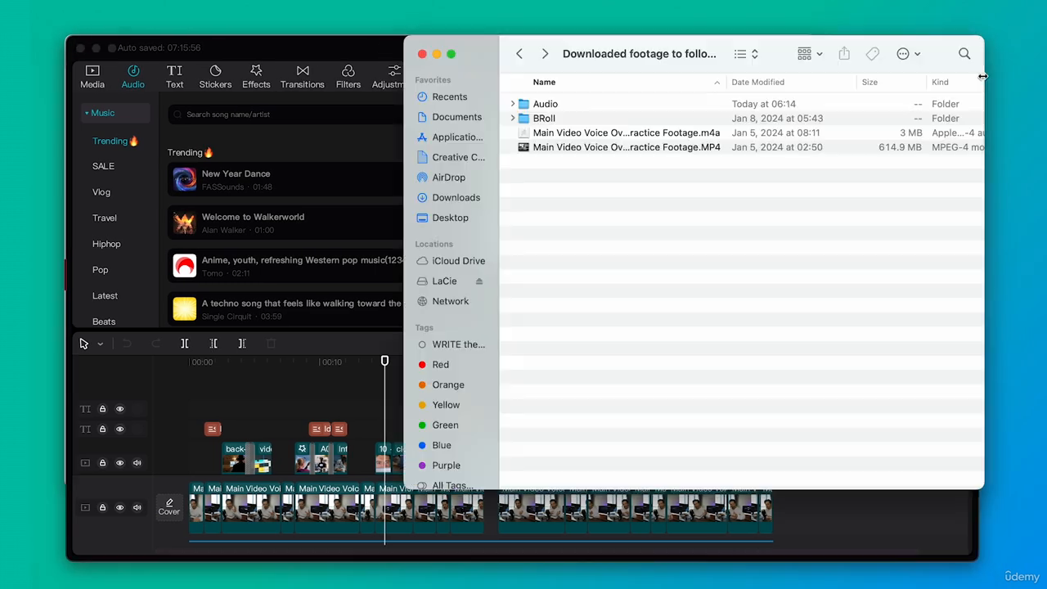
{"action": "left_click", "coordinate": [548, 149]}
{"action": "left_click", "coordinate": [543, 133]}
{"action": "left_click", "coordinate": [540, 119]}
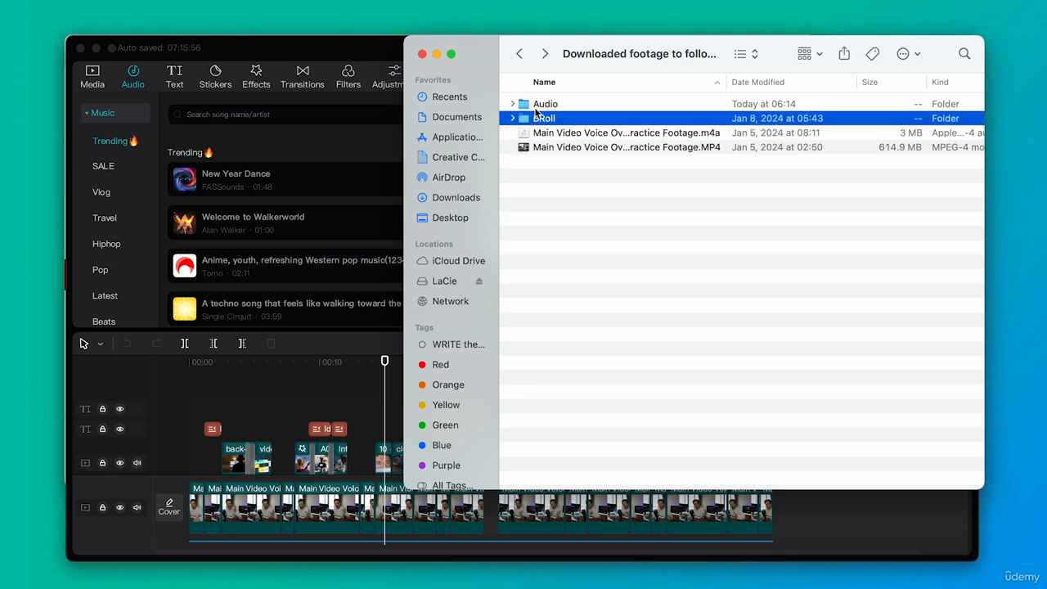
{"action": "double_click", "coordinate": [536, 106]}
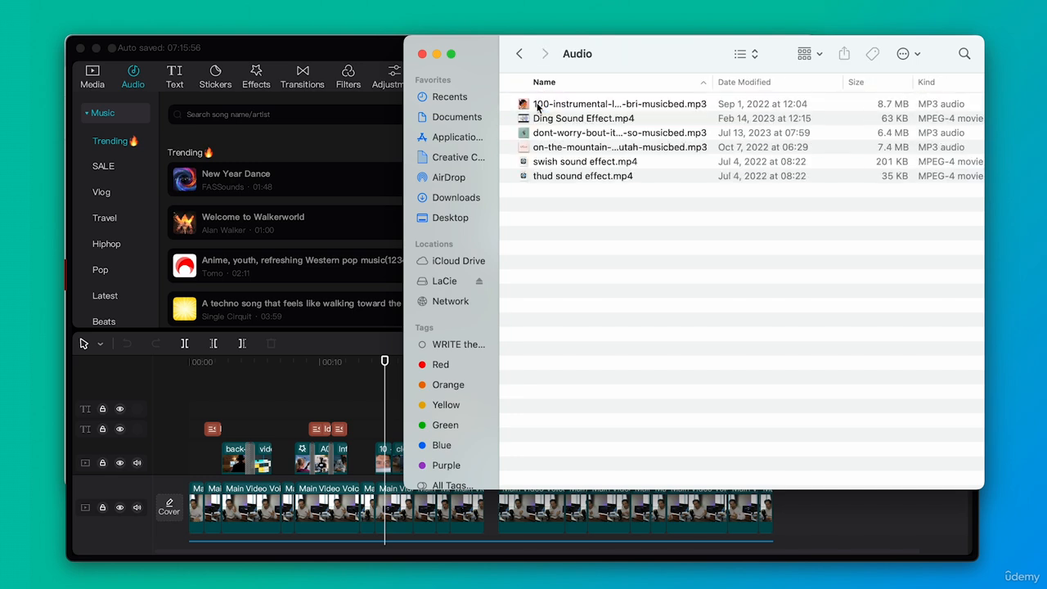
- Preview the music tracks and sound effects in the Audio folder, from the 100-instrumental track to the thud sound effect
{"action": "left_click", "coordinate": [558, 106]}
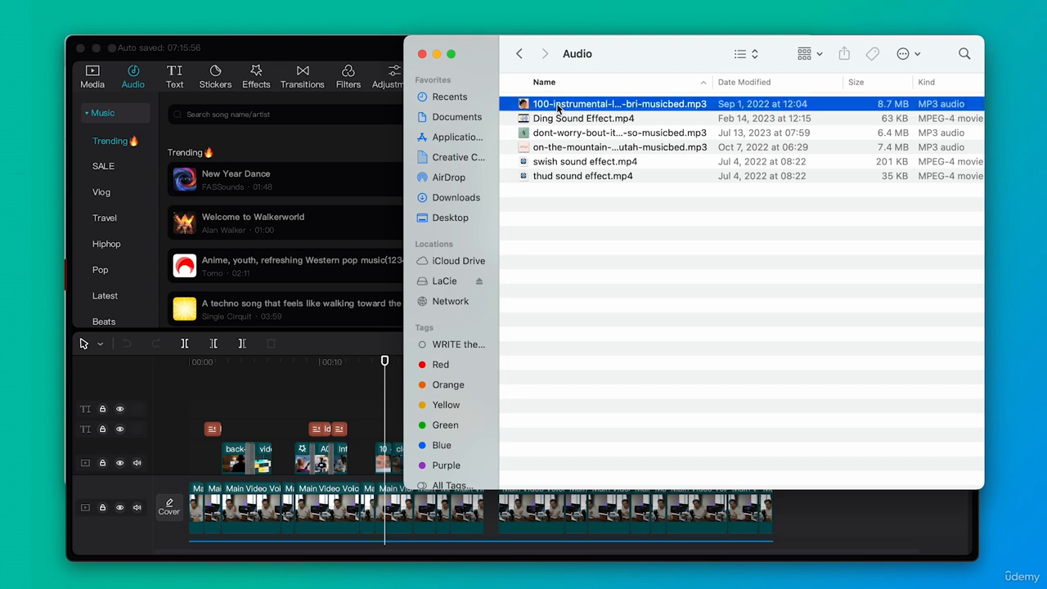
{"action": "key", "text": "space"}
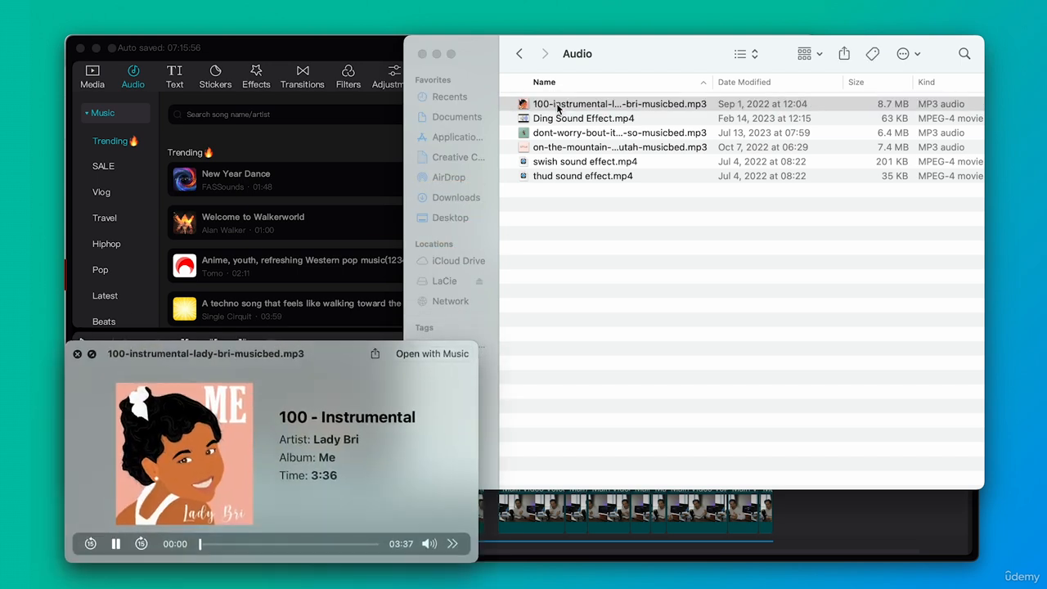
{"action": "key", "text": "Down"}
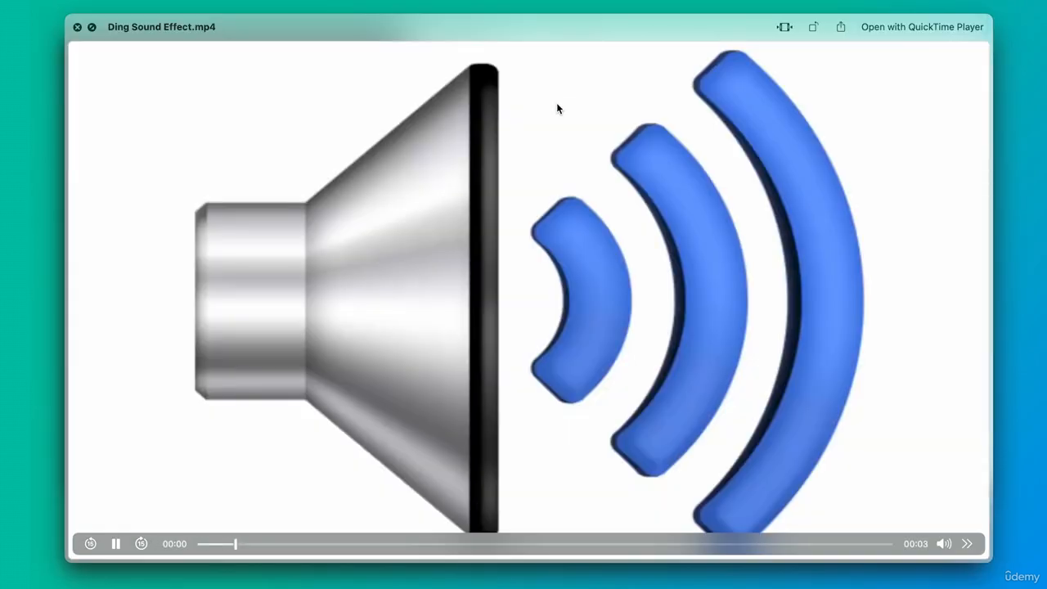
{"action": "key", "text": "Down"}
{"action": "key", "text": "Down"}
{"action": "key", "text": "Down"}
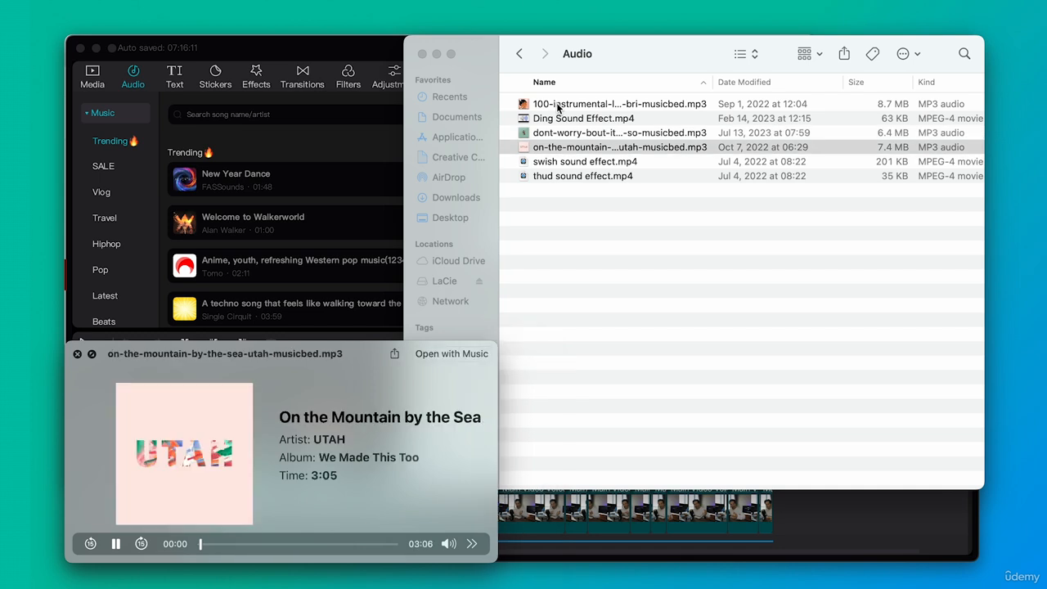
{"action": "key", "text": "Down"}
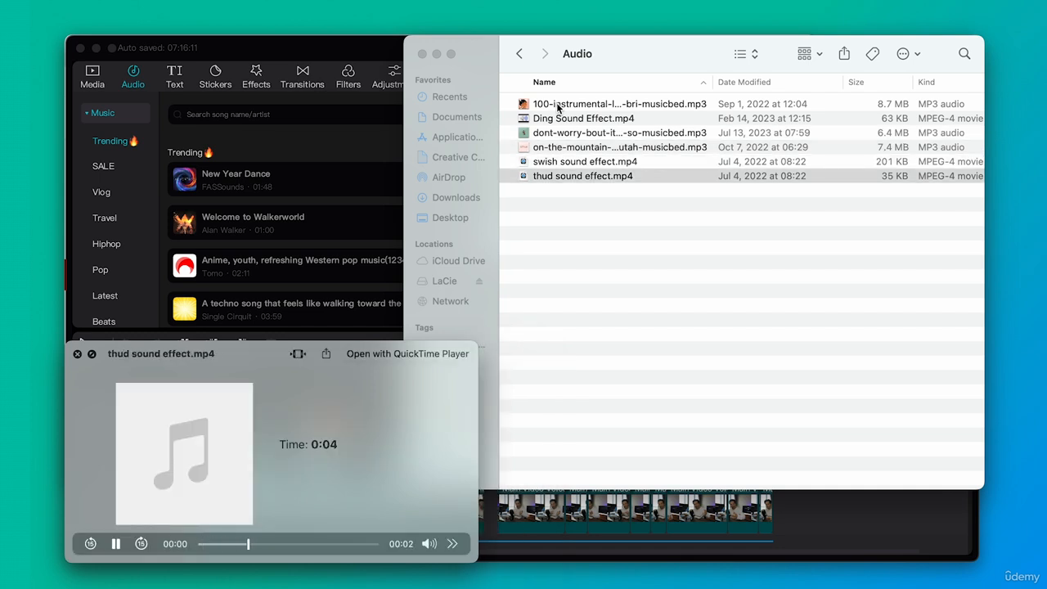
{"action": "key", "text": "space"}
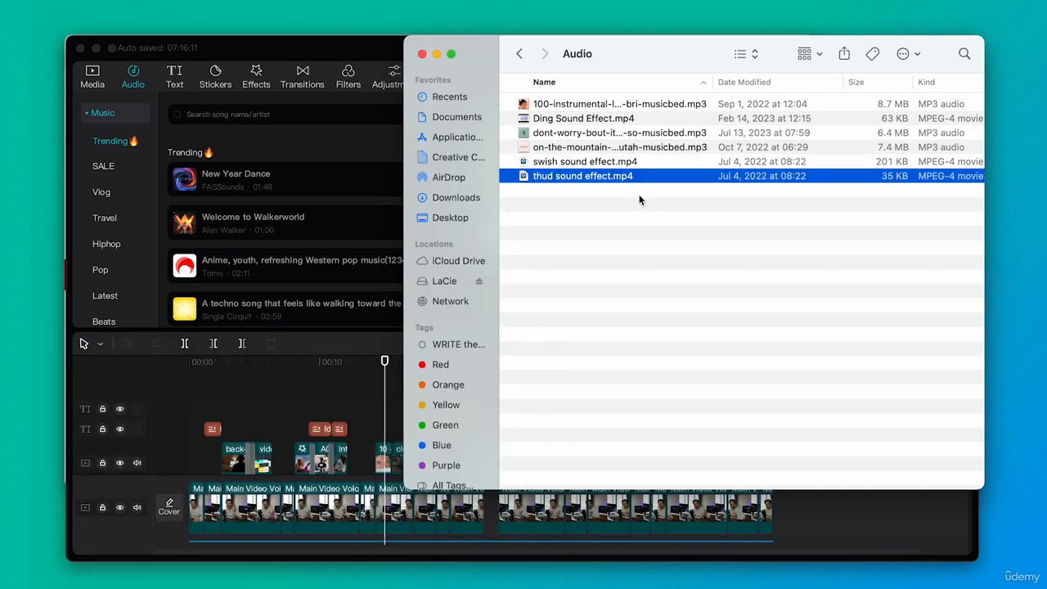
{"action": "left_click", "coordinate": [562, 148]}
{"action": "left_click", "coordinate": [557, 135]}
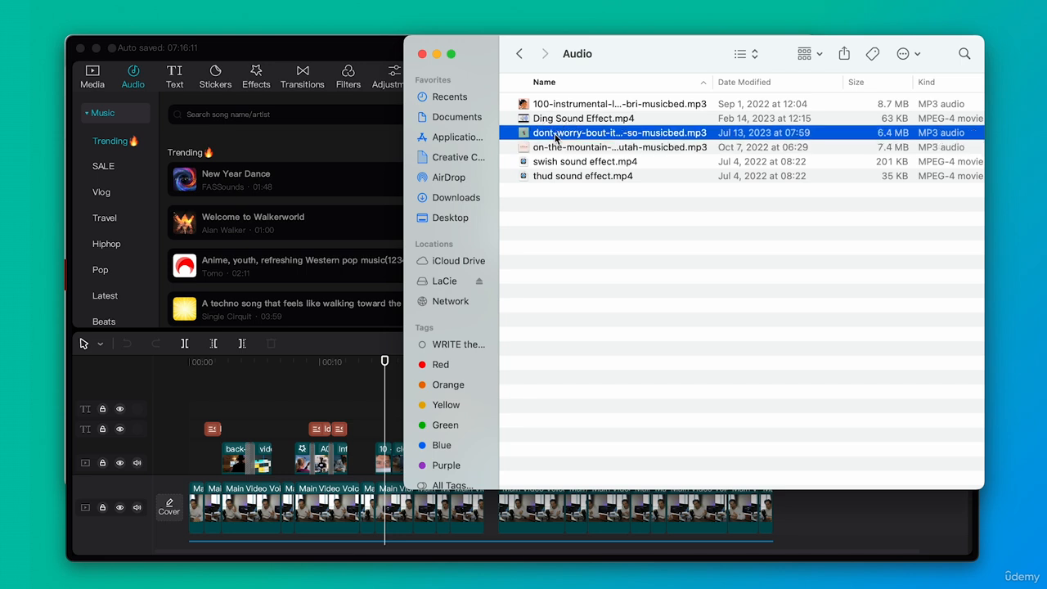
{"action": "left_click", "coordinate": [551, 103]}
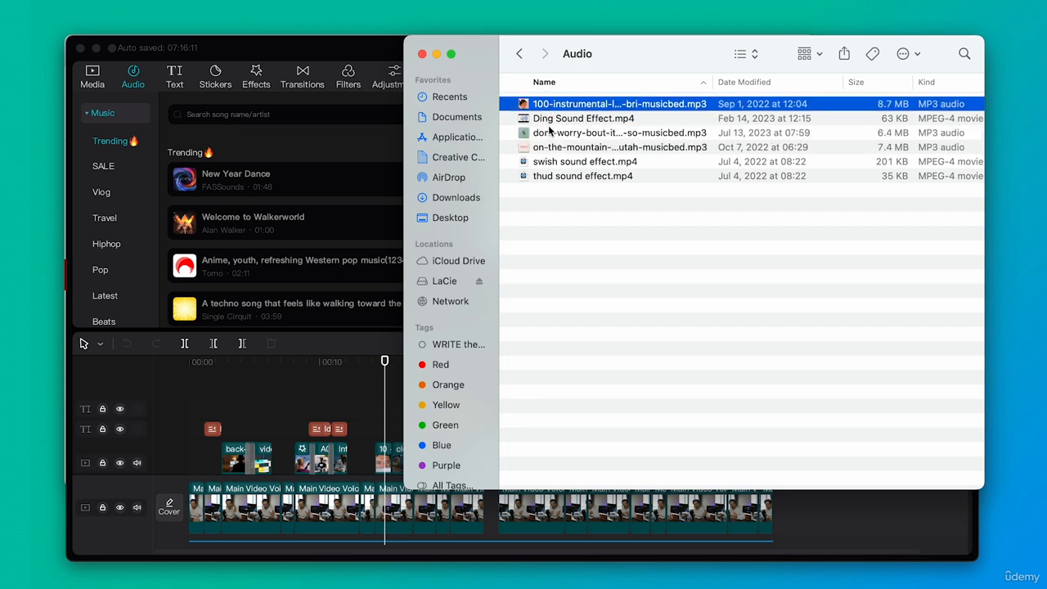
{"action": "left_click", "coordinate": [550, 133]}
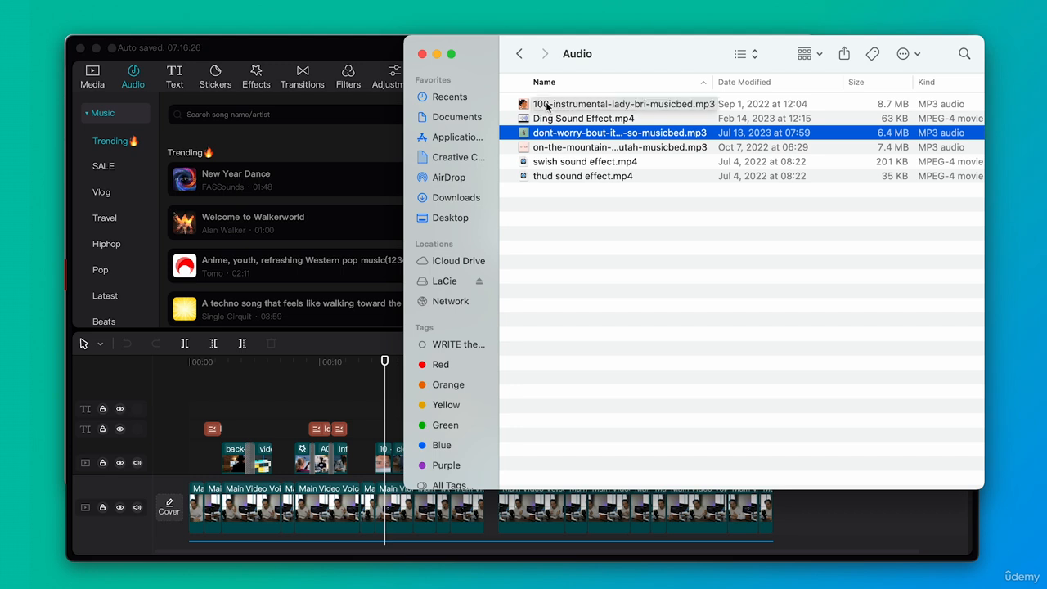
{"action": "left_click", "coordinate": [527, 105]}
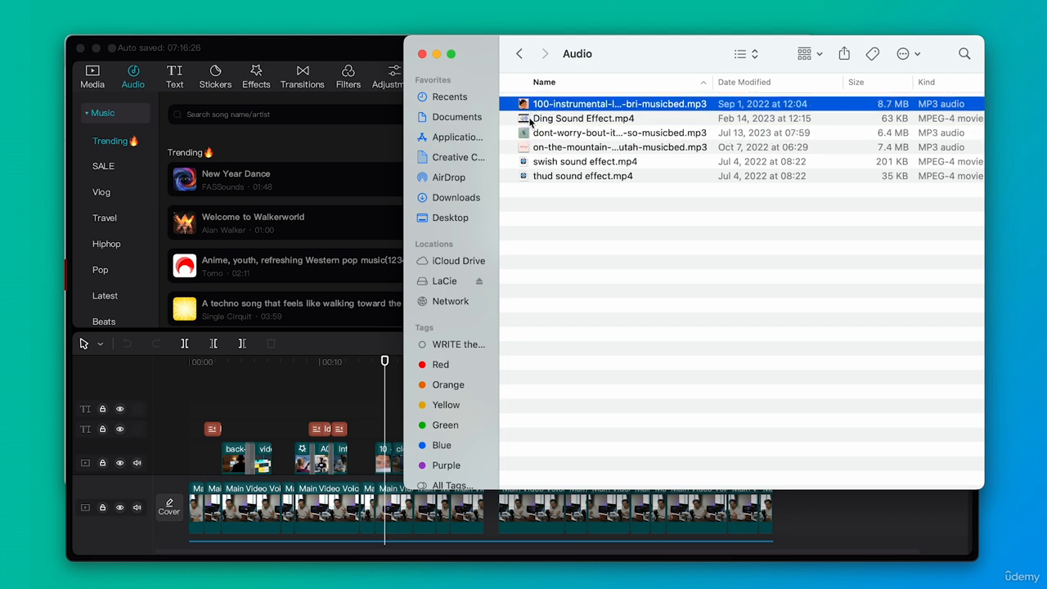
{"action": "left_click", "coordinate": [530, 132]}
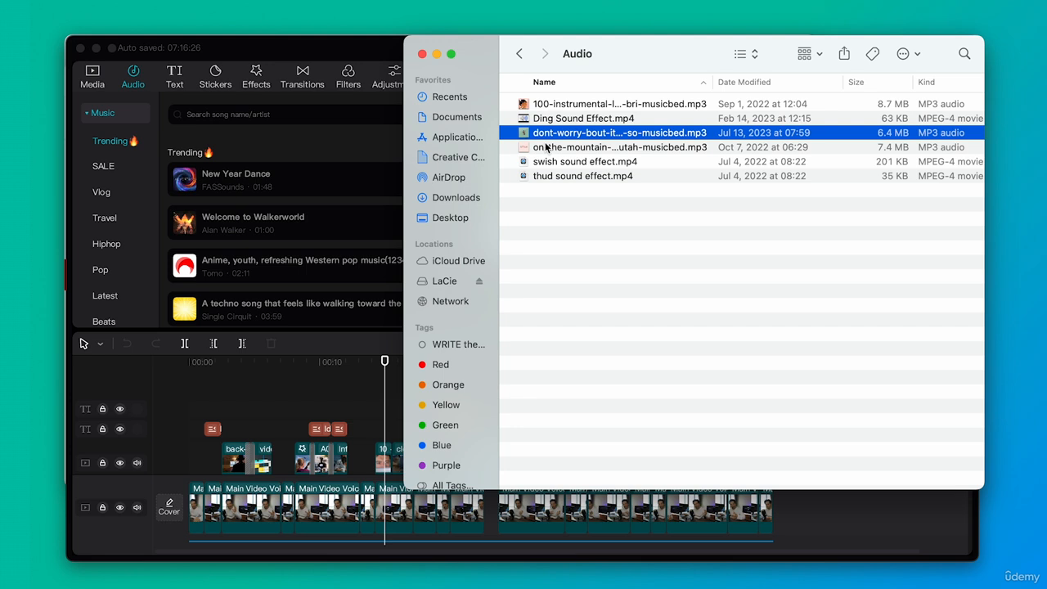
- Import the on-the-mountain-by-the-sea-utah-musicbed.mp3 track from the Audio folder into CapCut's local media
{"action": "left_click", "coordinate": [298, 117]}
{"action": "left_click", "coordinate": [92, 76]}
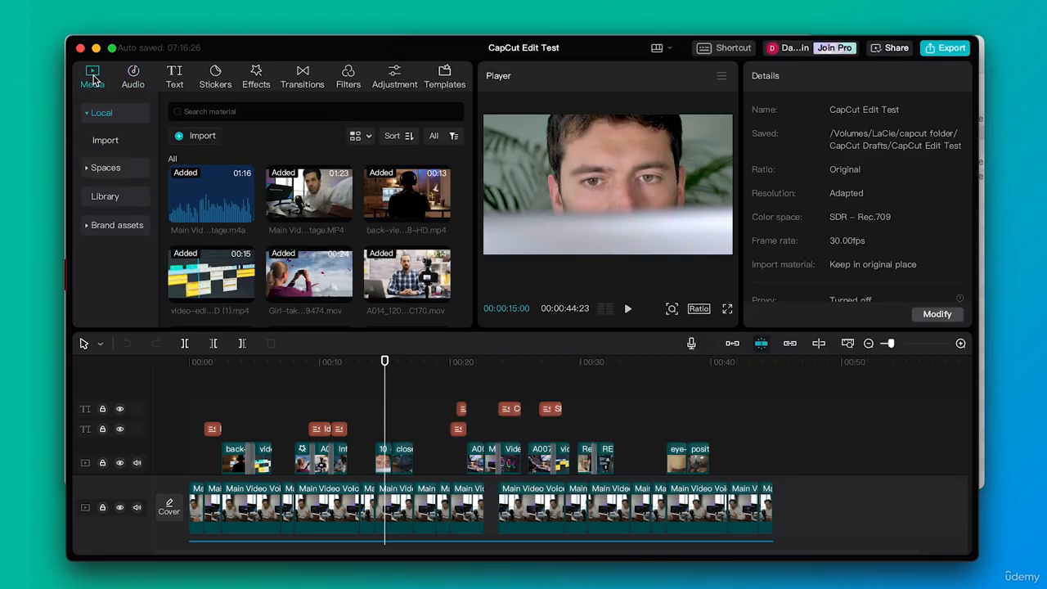
{"action": "left_click", "coordinate": [983, 87]}
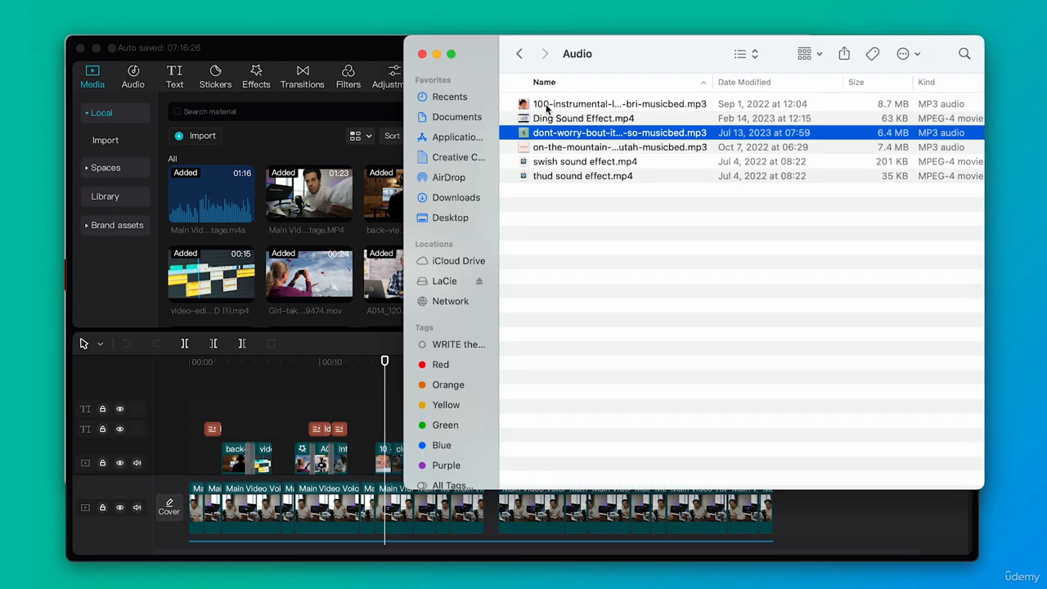
{"action": "left_click", "coordinate": [547, 147]}
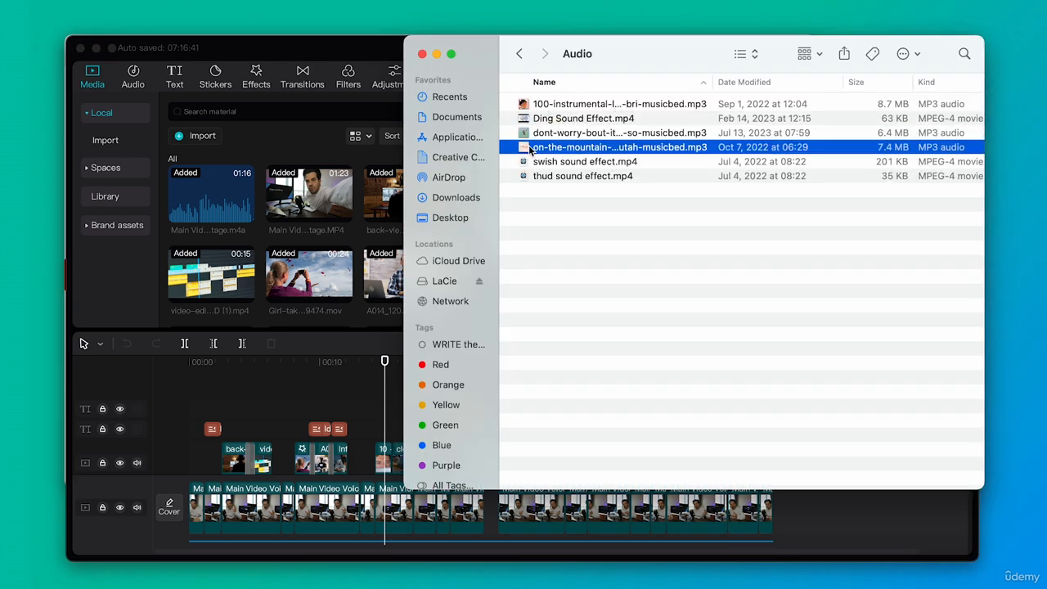
{"action": "left_click_drag", "start_coordinate": [530, 150], "coordinate": [254, 199]}
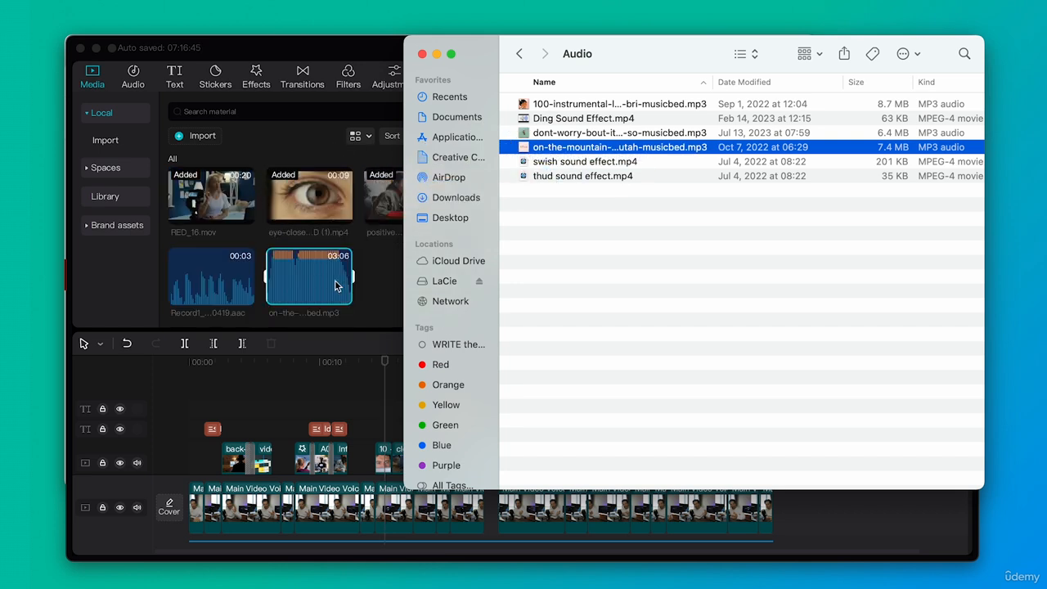
- Place the on-the-mountain-by-the-sea music below the voice-over, starting at the timeline's beginning, and lower its volume to -22.8 dB
{"action": "left_click", "coordinate": [341, 286]}
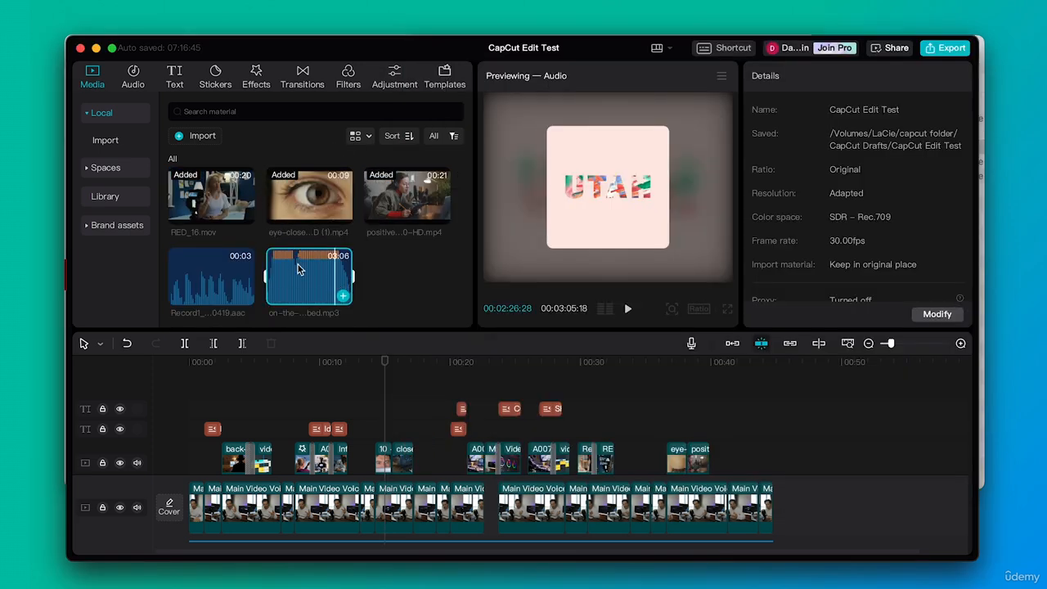
{"action": "scroll", "coordinate": [427, 440], "scroll_direction": "down", "scroll_amount": 2}
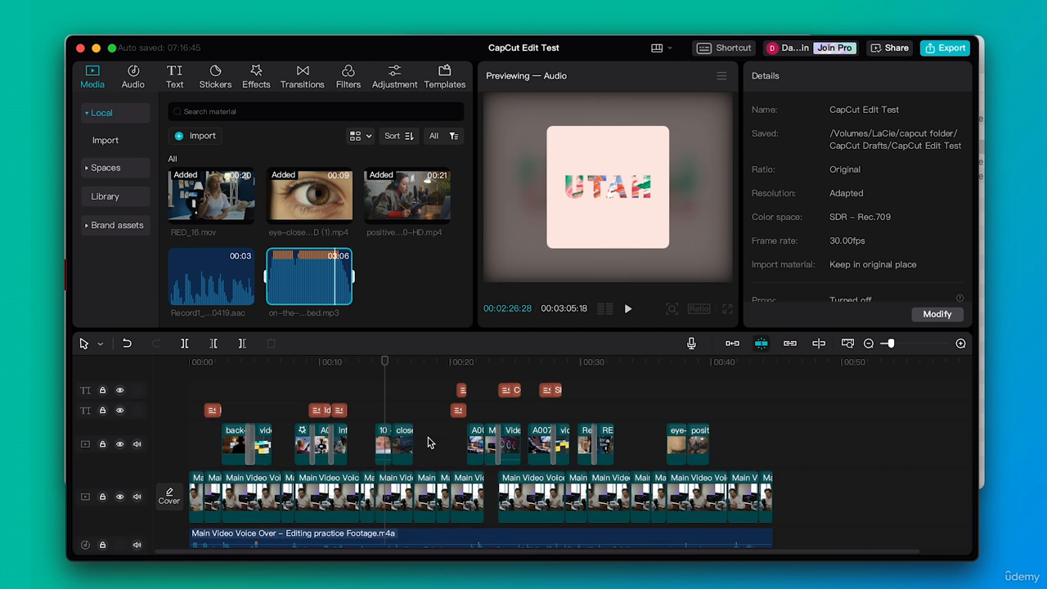
{"action": "scroll", "coordinate": [427, 443], "scroll_direction": "down", "scroll_amount": 3}
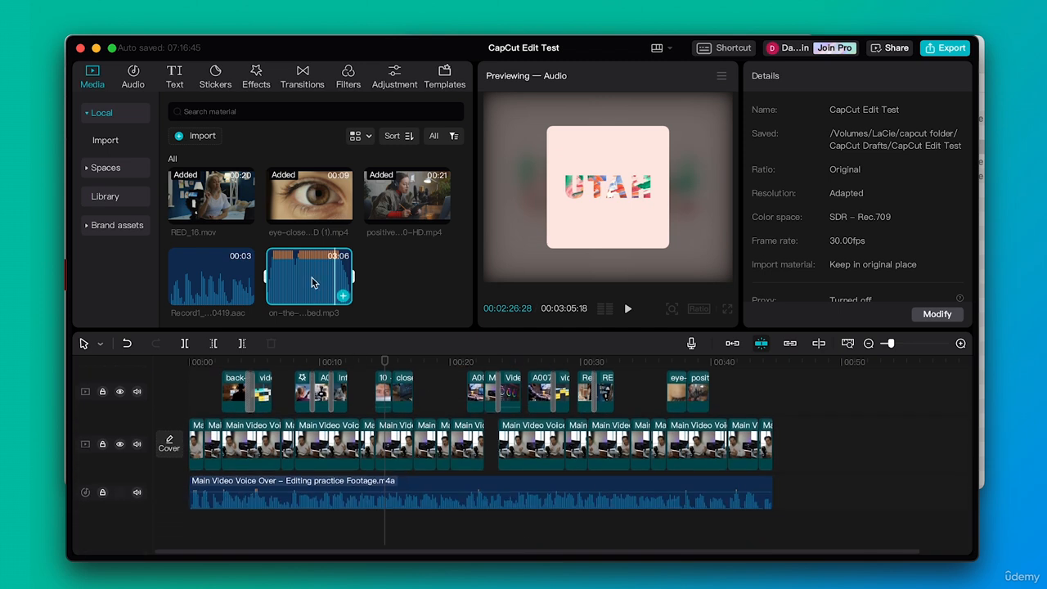
{"action": "left_click_drag", "start_coordinate": [311, 282], "coordinate": [332, 531]}
{"action": "left_click_drag", "start_coordinate": [224, 530], "coordinate": [189, 529]}
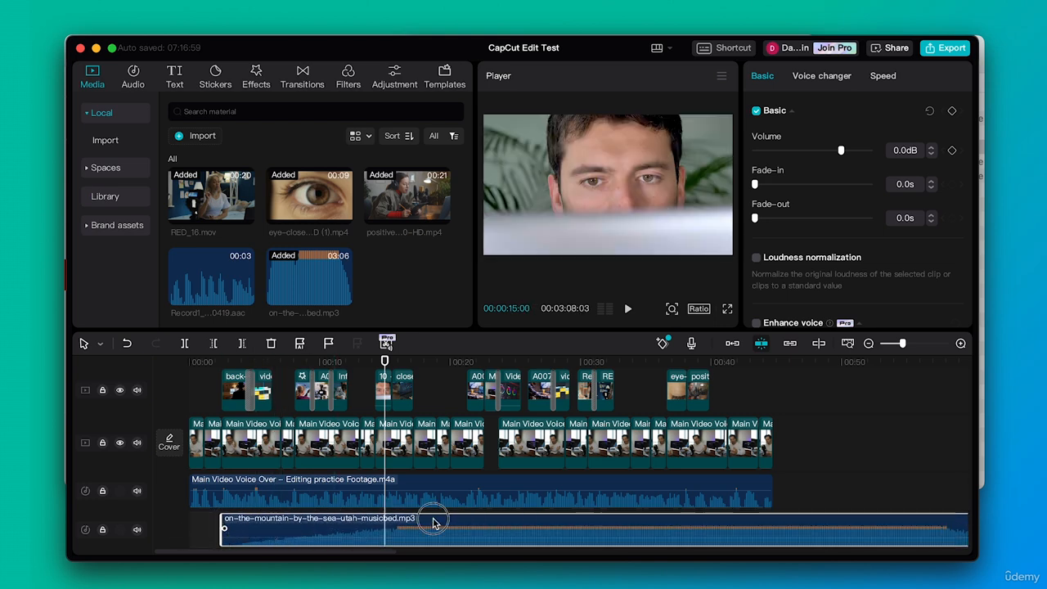
{"action": "left_click_drag", "start_coordinate": [434, 525], "coordinate": [401, 525]}
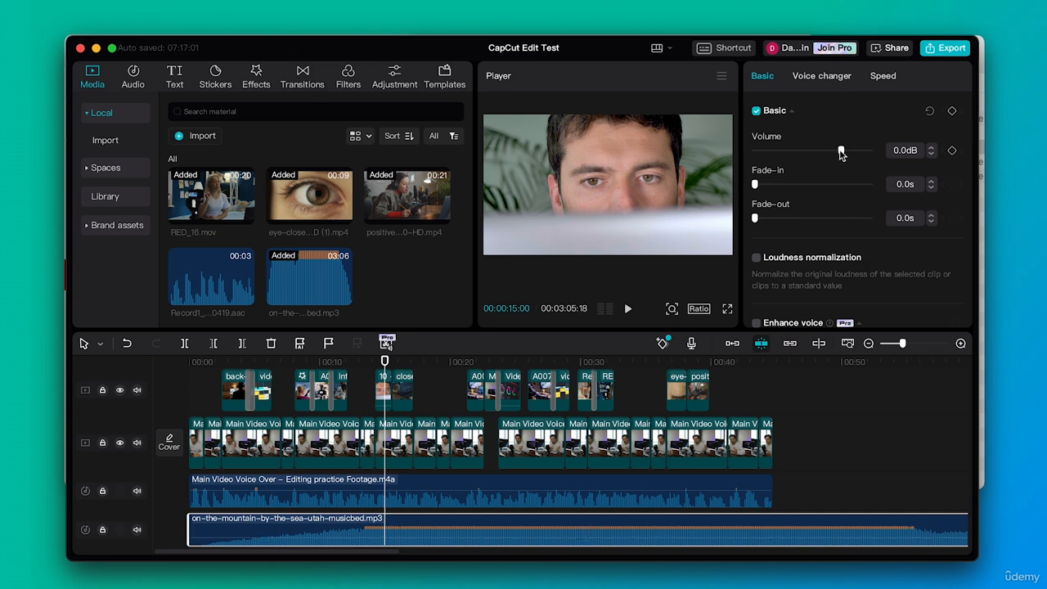
{"action": "left_click_drag", "start_coordinate": [840, 152], "coordinate": [807, 154]}
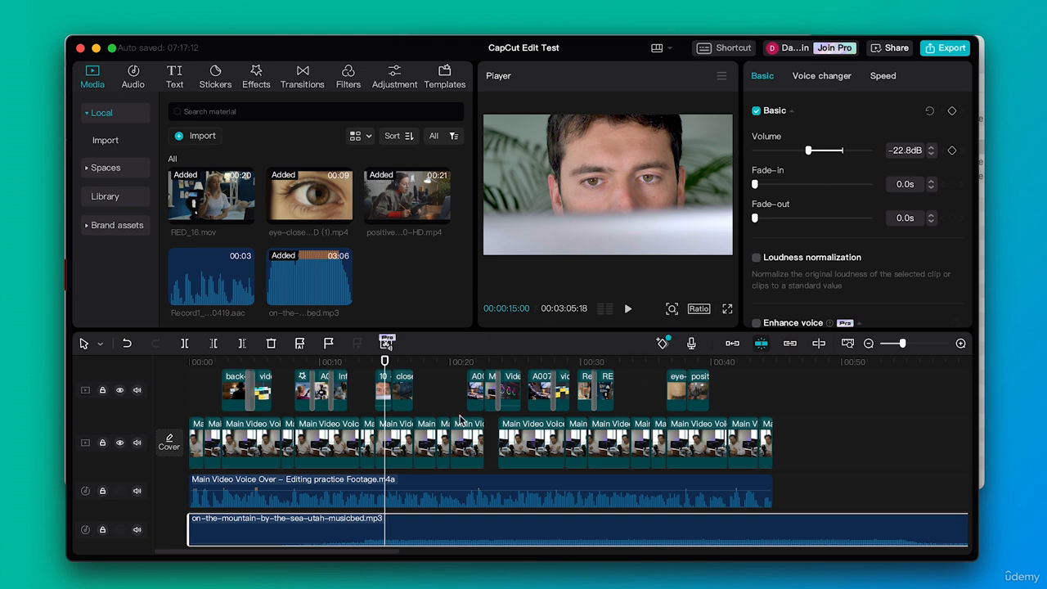
- Split the music clip where the voice-over ends and delete the leftover part
{"action": "left_click", "coordinate": [98, 347]}
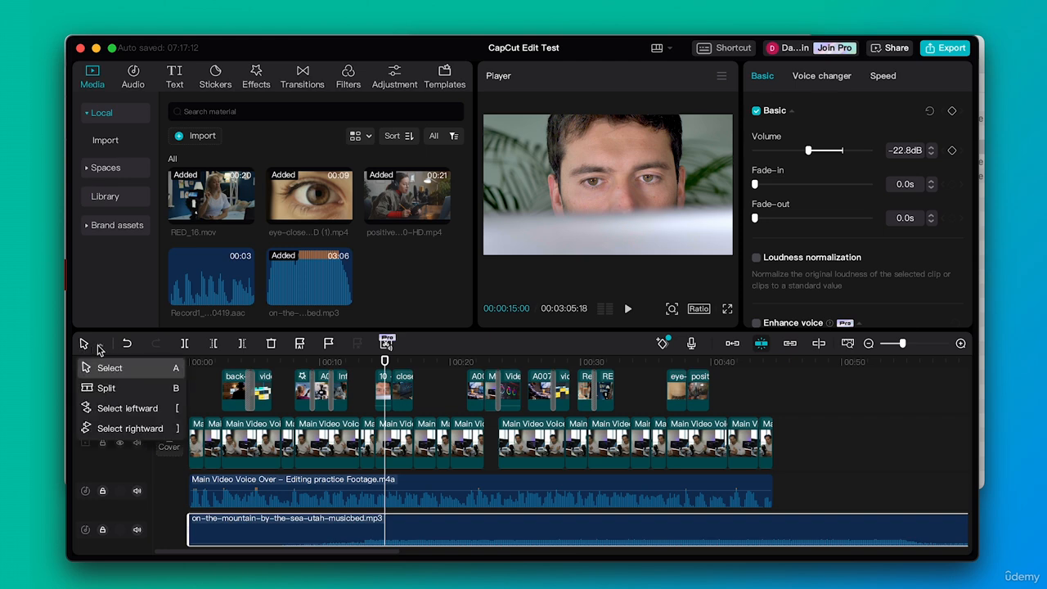
{"action": "left_click", "coordinate": [108, 388]}
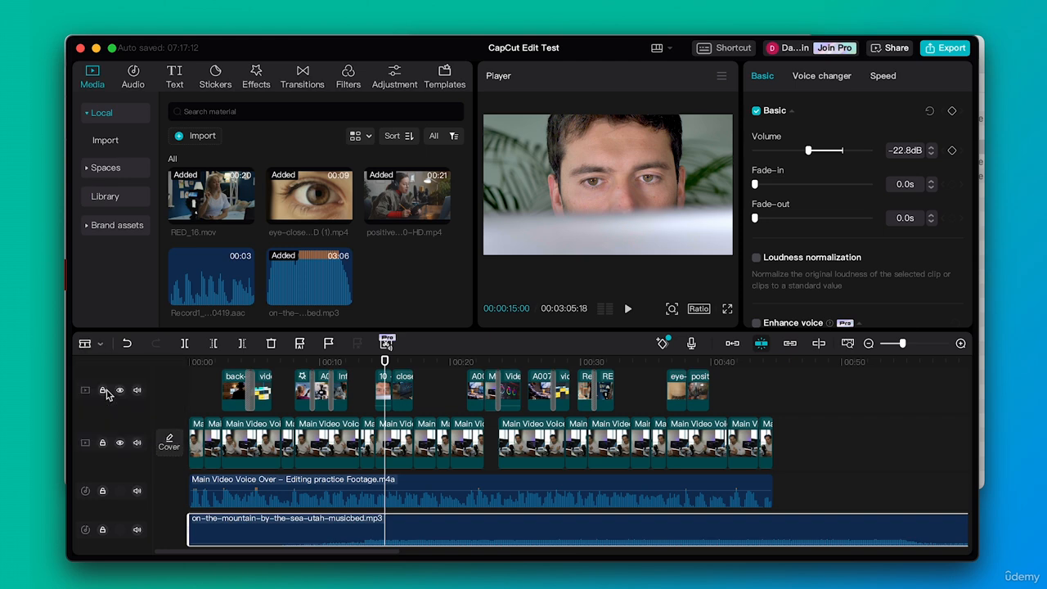
{"action": "left_click", "coordinate": [777, 528]}
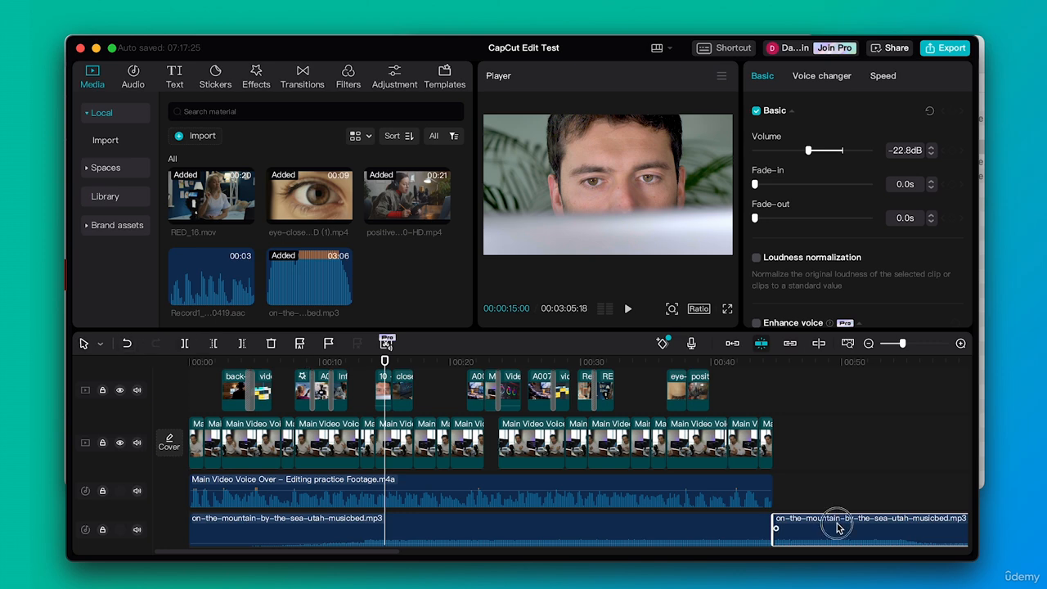
{"action": "key", "text": "Delete"}
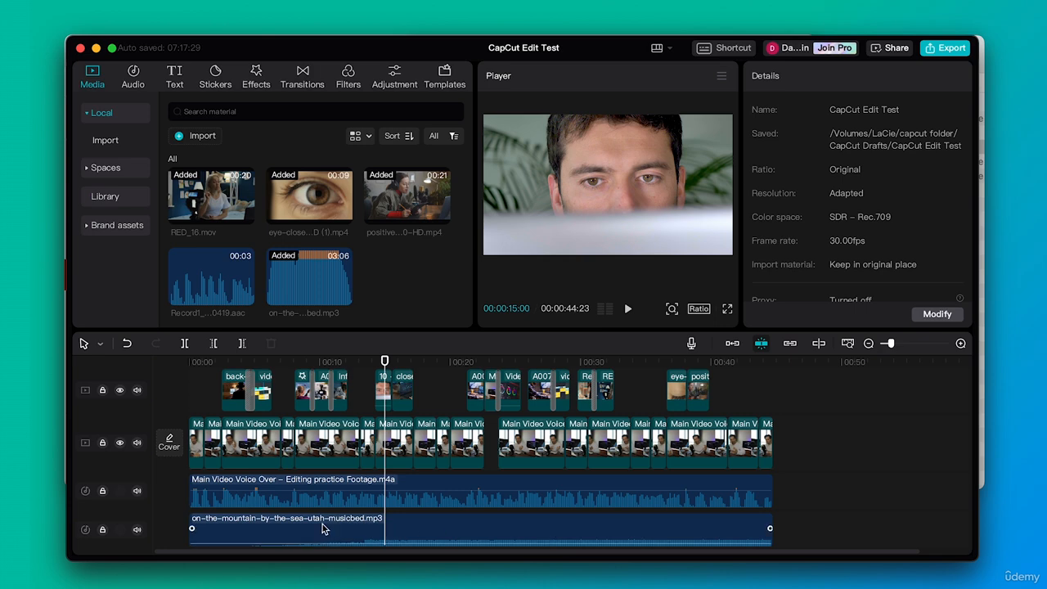
- Play the edit from about 00:00:02:04 to check the music level against the voice-over
{"action": "left_click_drag", "start_coordinate": [248, 362], "coordinate": [217, 363]}
{"action": "key", "text": "XF86AudioLowerVolume"}
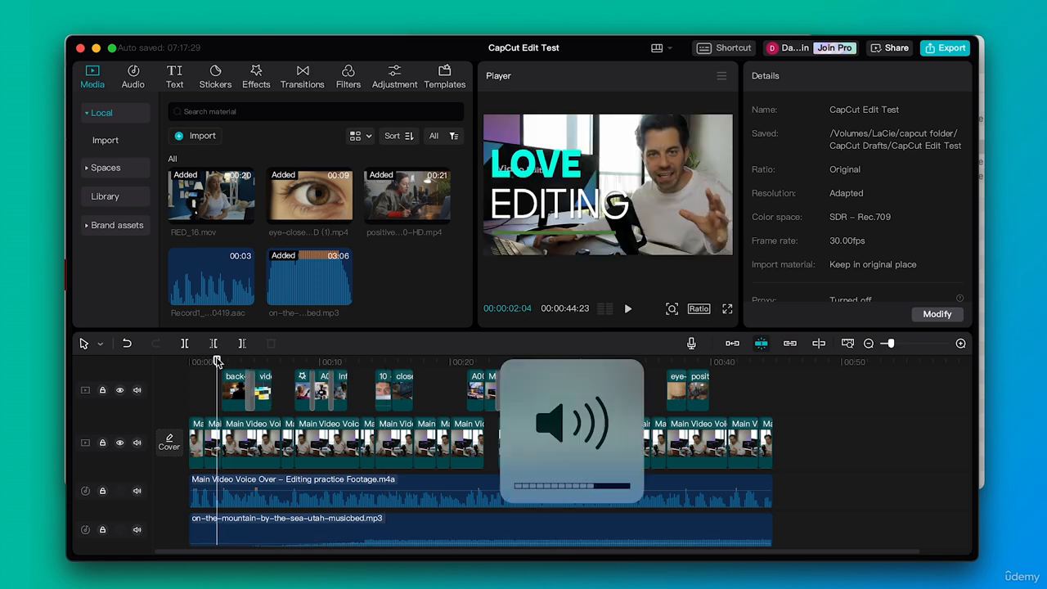
{"action": "key", "text": "space"}
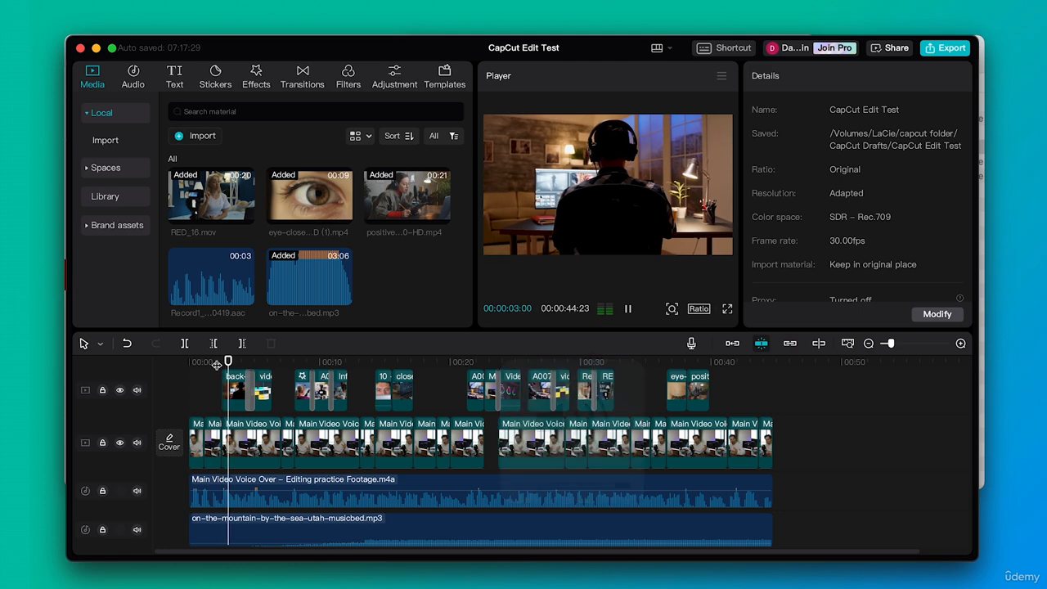
{"action": "key", "text": "XF86AudioLowerVolume"}
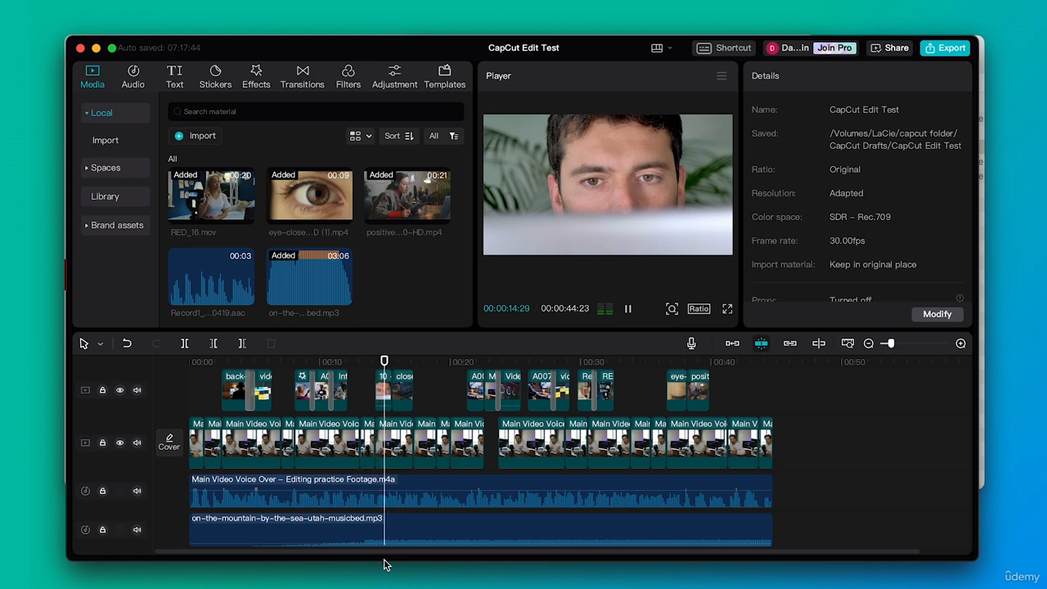
{"action": "key", "text": "space"}
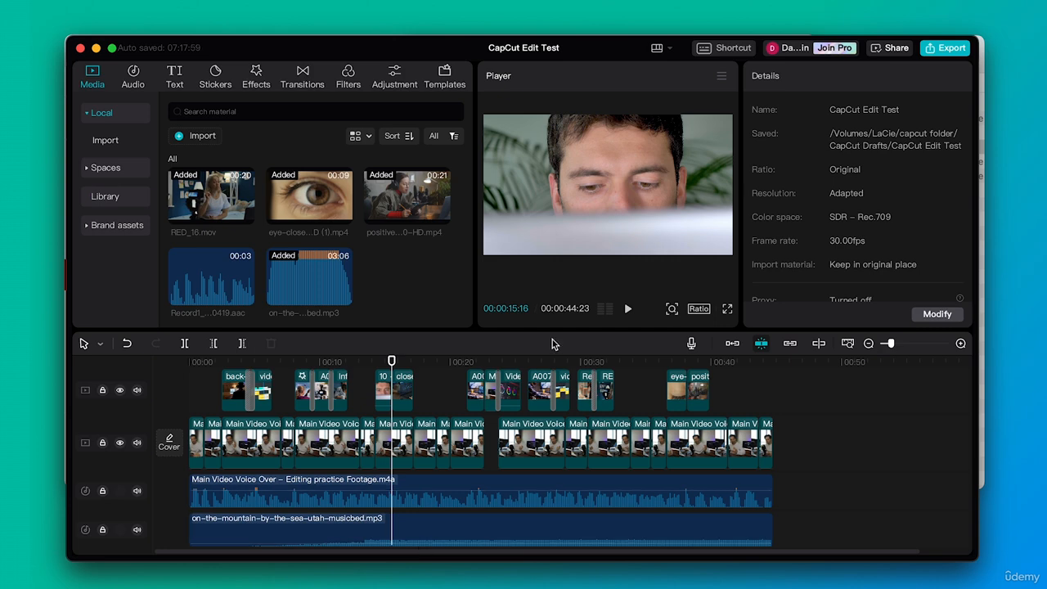
- Trim the quiet beginning off the music, move it back to the timeline's start, and extend its end to match the voice-over
{"action": "left_click", "coordinate": [523, 533]}
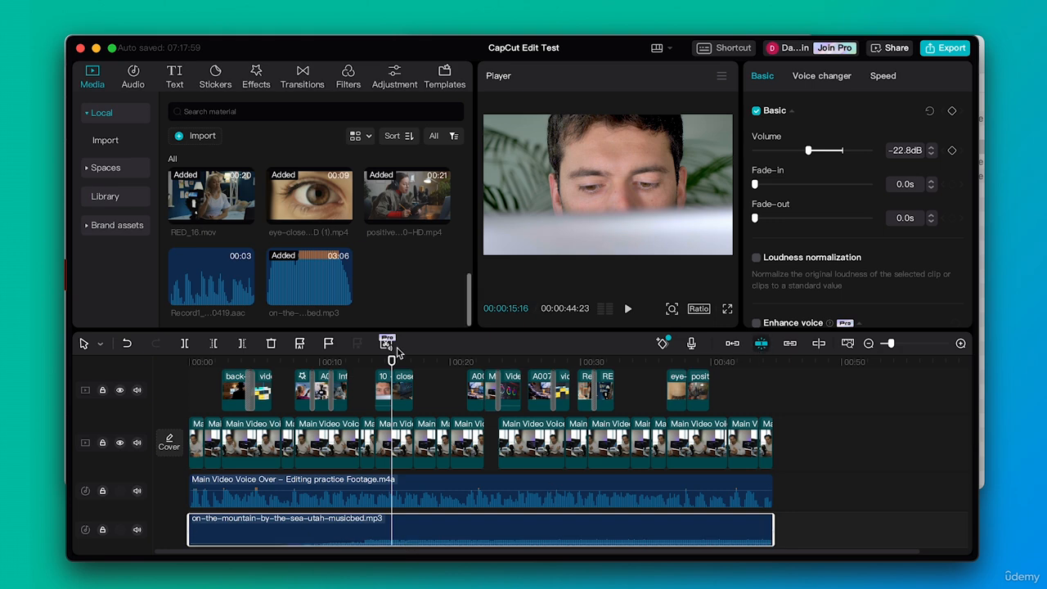
{"action": "mouse_move", "coordinate": [347, 361]}
{"action": "left_mouse_down"}
{"action": "mouse_move", "coordinate": [309, 364]}
{"action": "mouse_move", "coordinate": [342, 363]}
{"action": "left_mouse_up"}
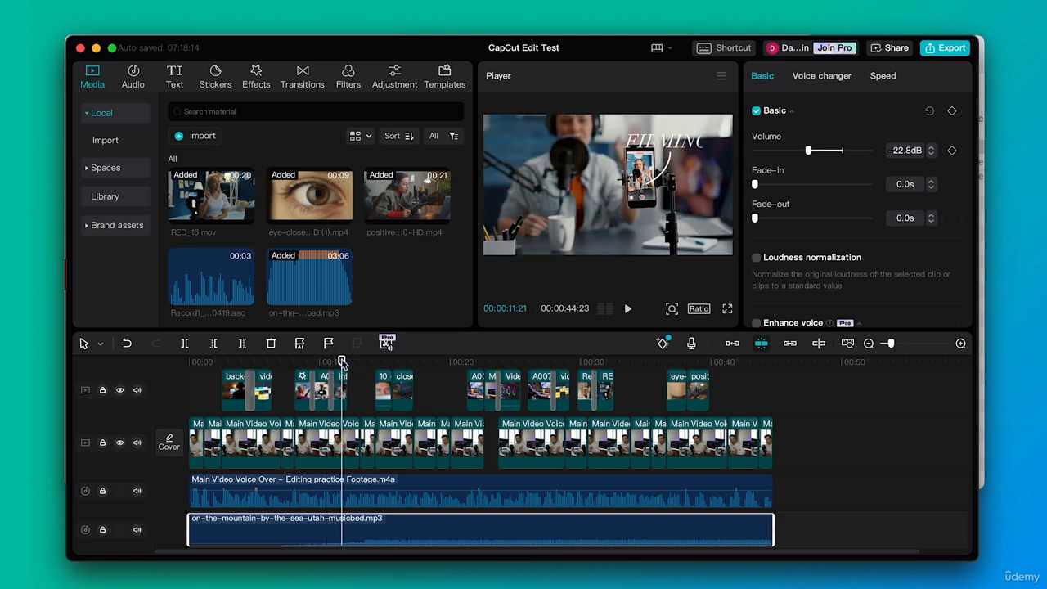
{"action": "left_click_drag", "start_coordinate": [192, 530], "coordinate": [264, 527]}
{"action": "key", "text": "super+z"}
{"action": "left_click_drag", "start_coordinate": [393, 531], "coordinate": [318, 528]}
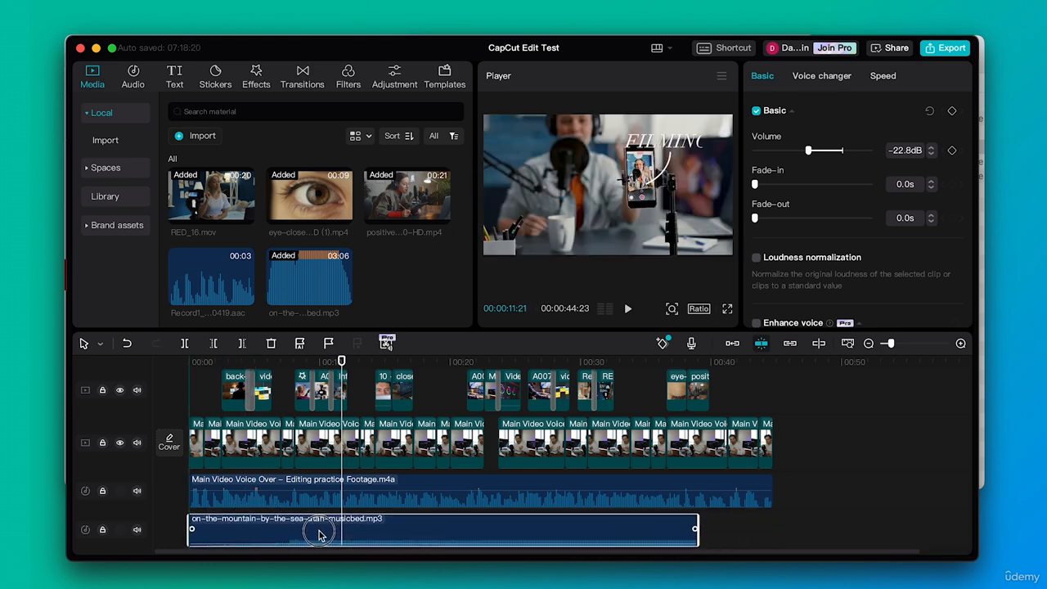
{"action": "left_click_drag", "start_coordinate": [695, 524], "coordinate": [770, 525]}
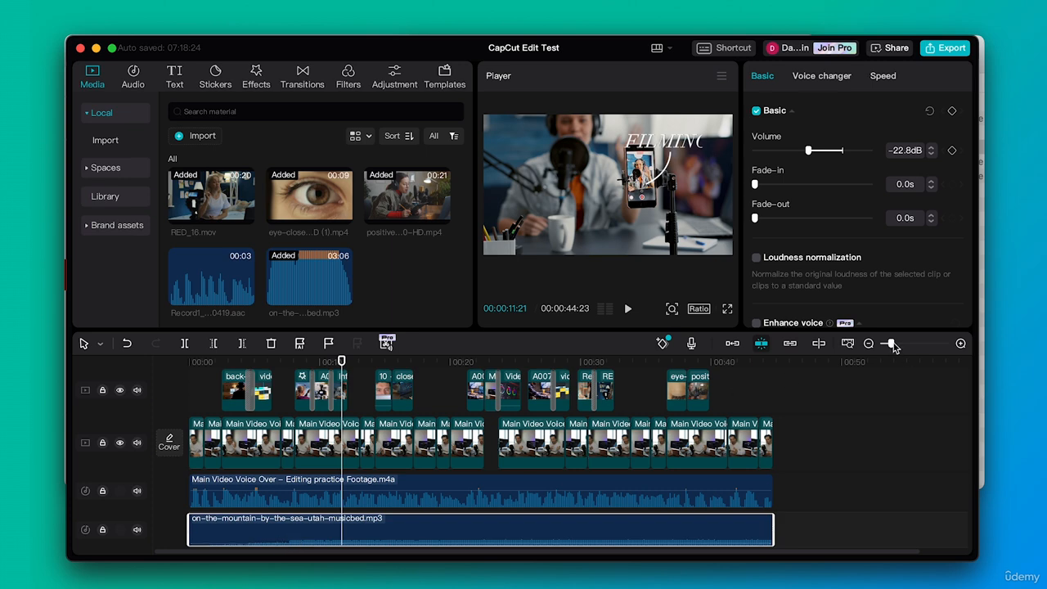
- Add volume keyframes to the music at 00:00:07:08 and 00:00:07:21, lowering the second one to -26.0 dB
{"action": "left_click_drag", "start_coordinate": [894, 347], "coordinate": [908, 343]}
{"action": "scroll", "coordinate": [478, 511], "scroll_direction": "left", "scroll_amount": 2}
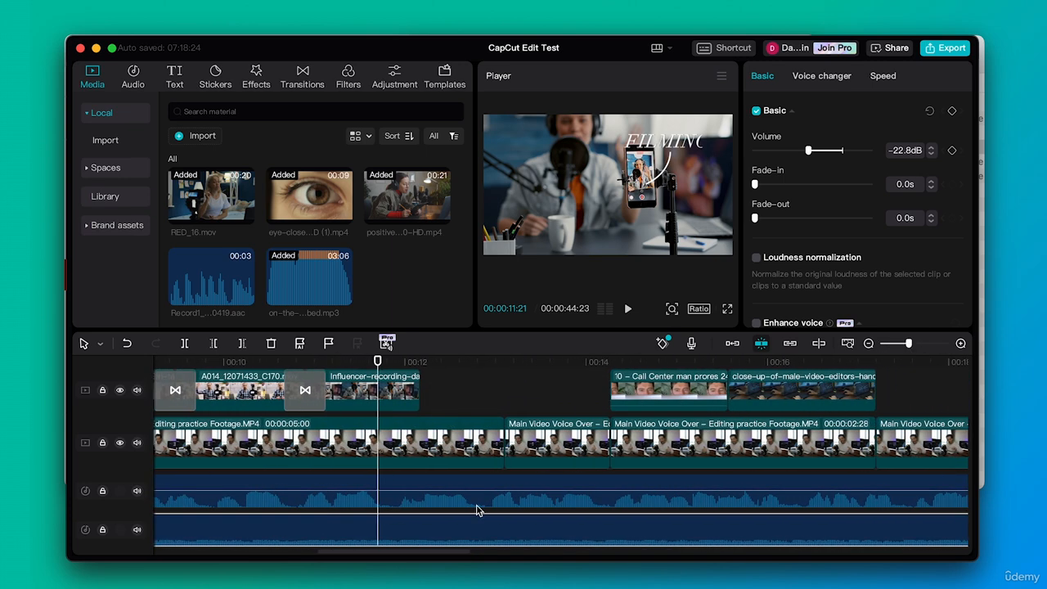
{"action": "scroll", "coordinate": [478, 511], "scroll_direction": "left", "scroll_amount": 10}
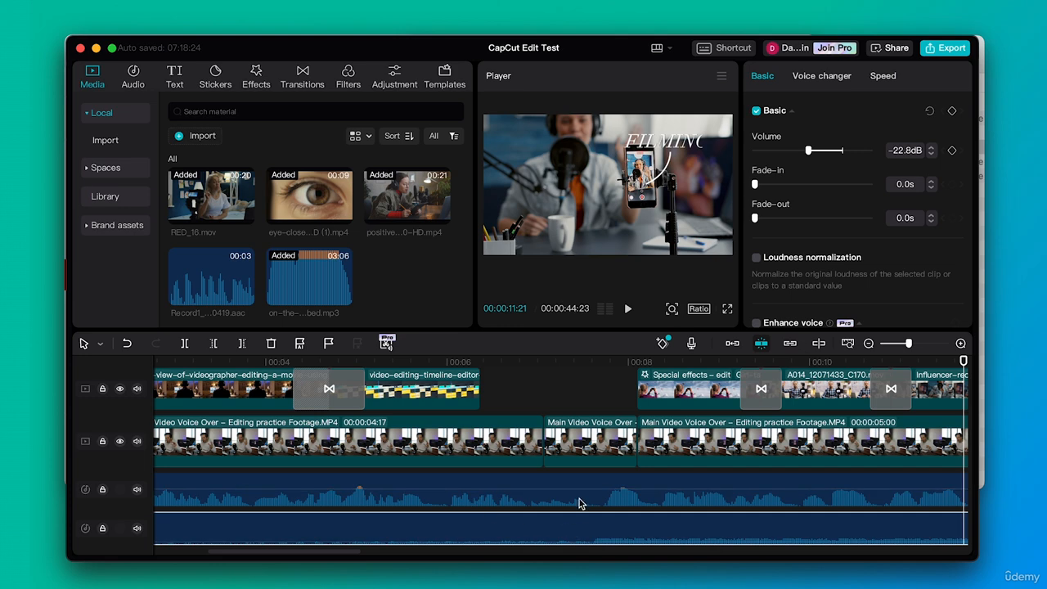
{"action": "left_click", "coordinate": [562, 363]}
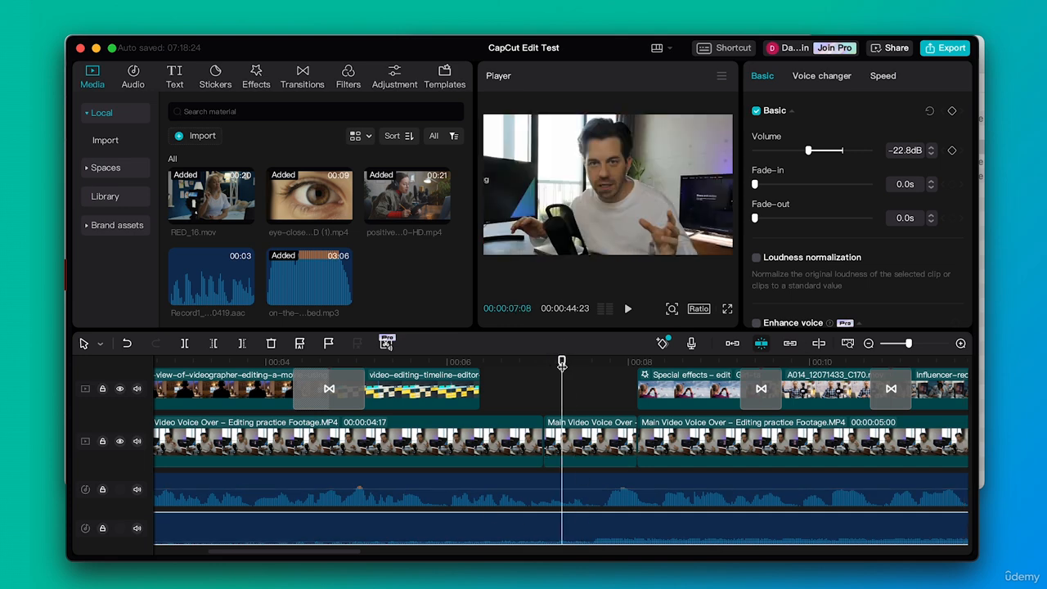
{"action": "left_click", "coordinate": [951, 150]}
{"action": "left_click", "coordinate": [601, 363]}
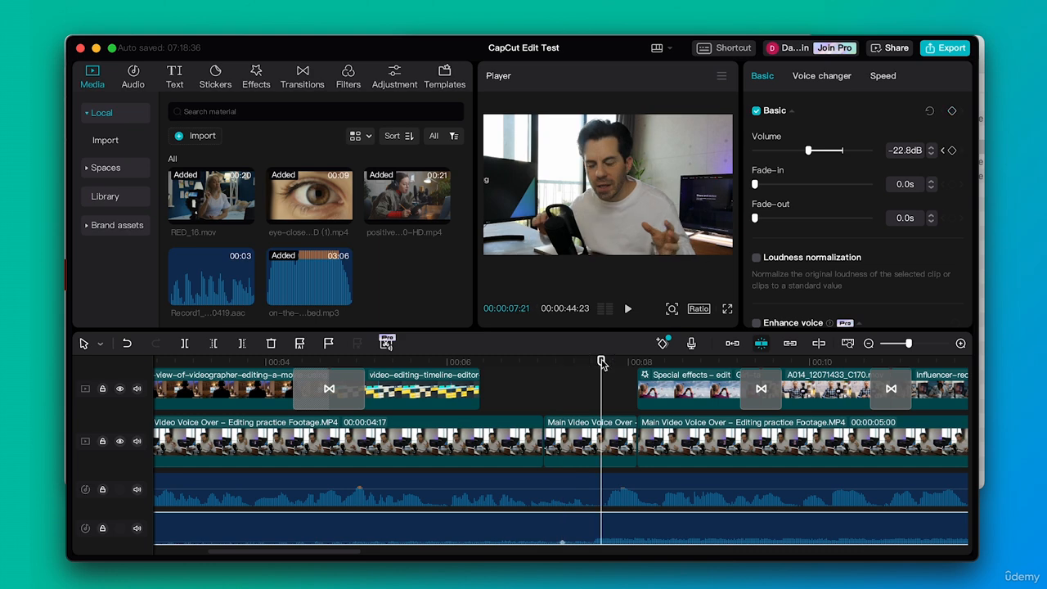
{"action": "left_click", "coordinate": [952, 150]}
{"action": "mouse_move", "coordinate": [809, 152]}
{"action": "left_mouse_down"}
{"action": "mouse_move", "coordinate": [795, 153]}
{"action": "mouse_move", "coordinate": [804, 150]}
{"action": "left_mouse_up"}
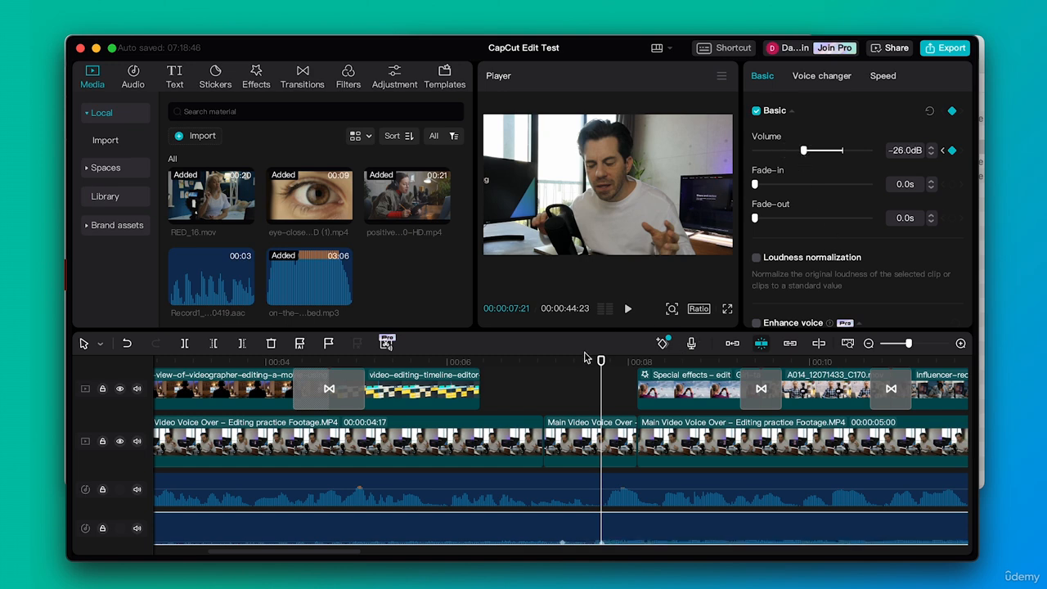
- Preview the volume change and add another music volume keyframe at 00:00:08:11 set to -35.3 dB
{"action": "left_click", "coordinate": [550, 360]}
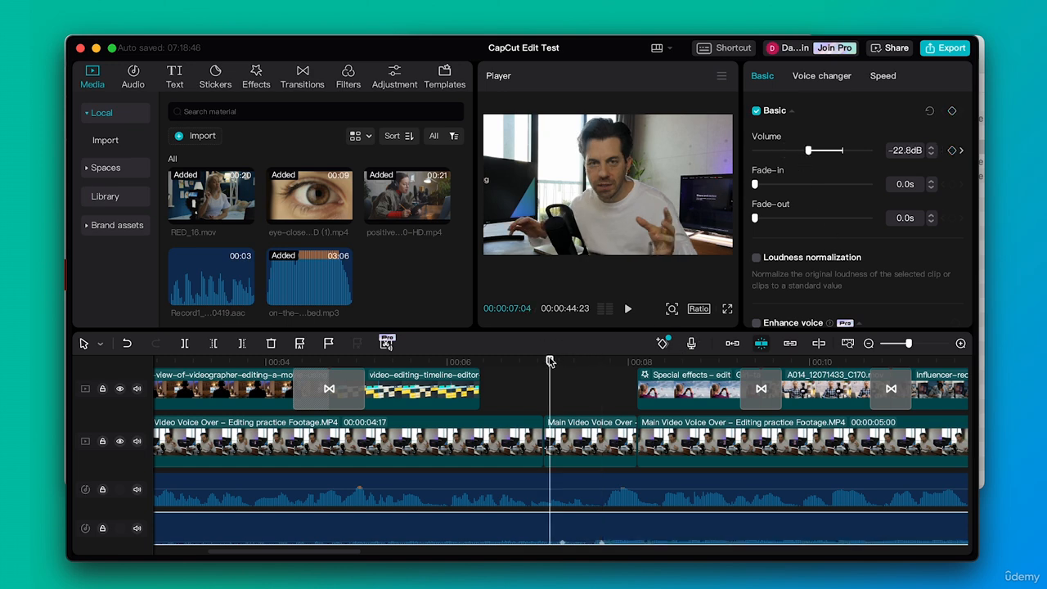
{"action": "key", "text": "XF86AudioRaiseVolume"}
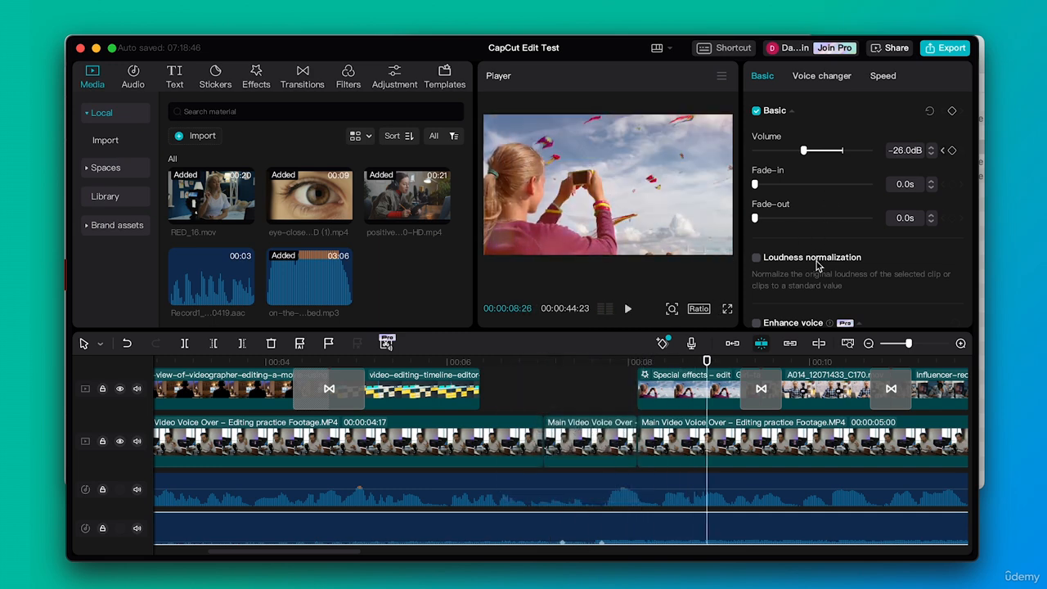
{"action": "left_click", "coordinate": [662, 363]}
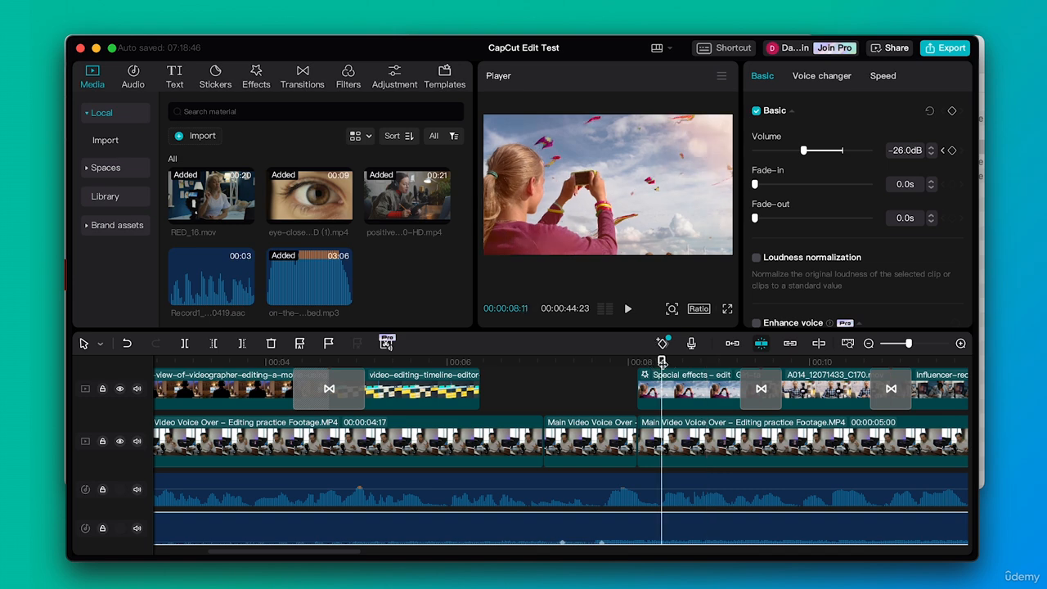
{"action": "left_click", "coordinate": [952, 149]}
{"action": "left_click_drag", "start_coordinate": [804, 151], "coordinate": [790, 152]}
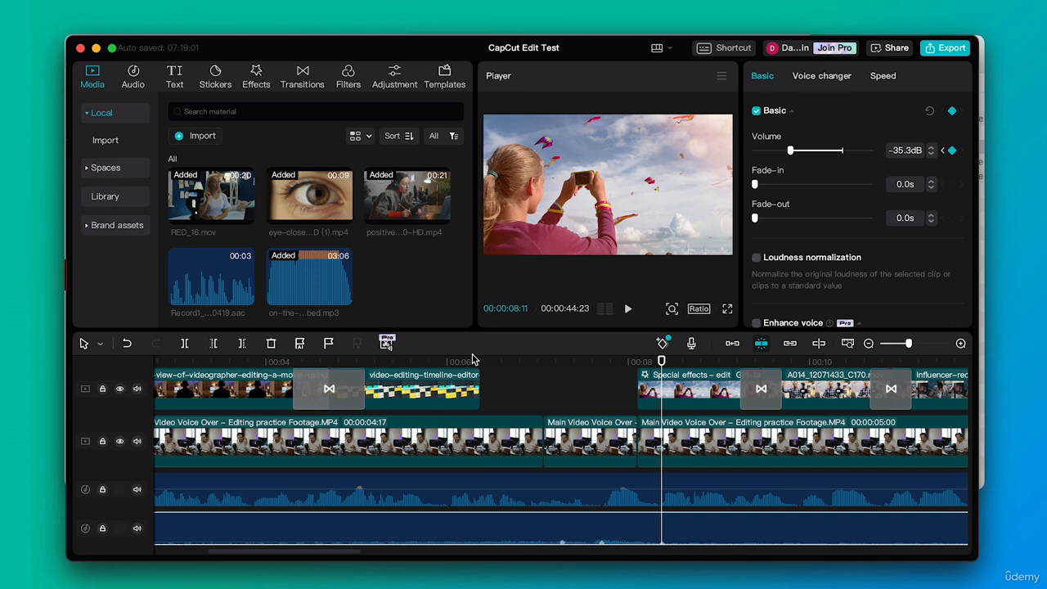
- Play the edit from 00:00:05:26 through the volume keyframes and scrub through the opening seconds to review the music
{"action": "left_click", "coordinate": [435, 360]}
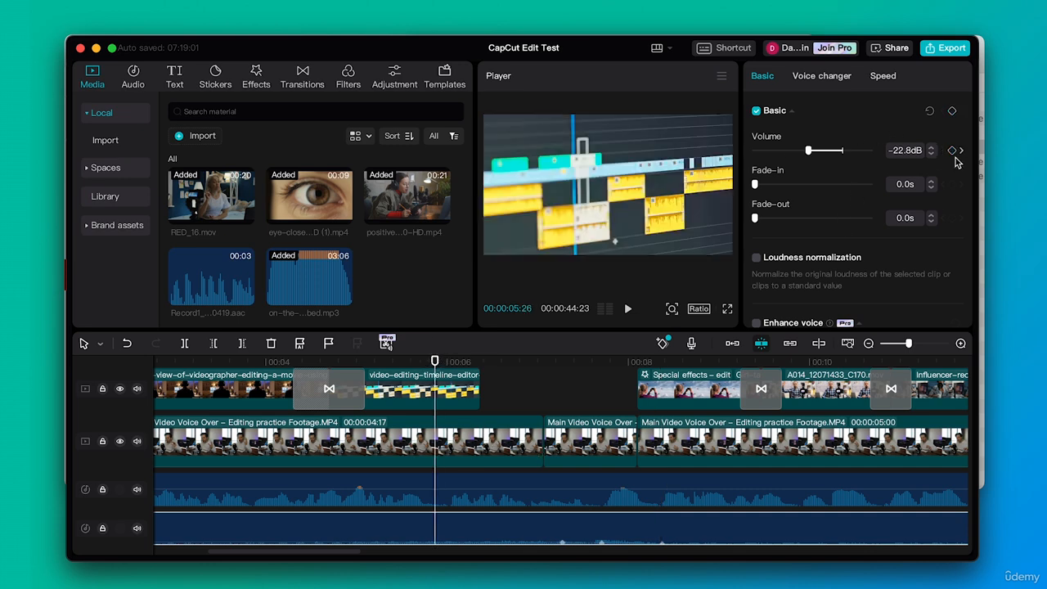
{"action": "key", "text": "space"}
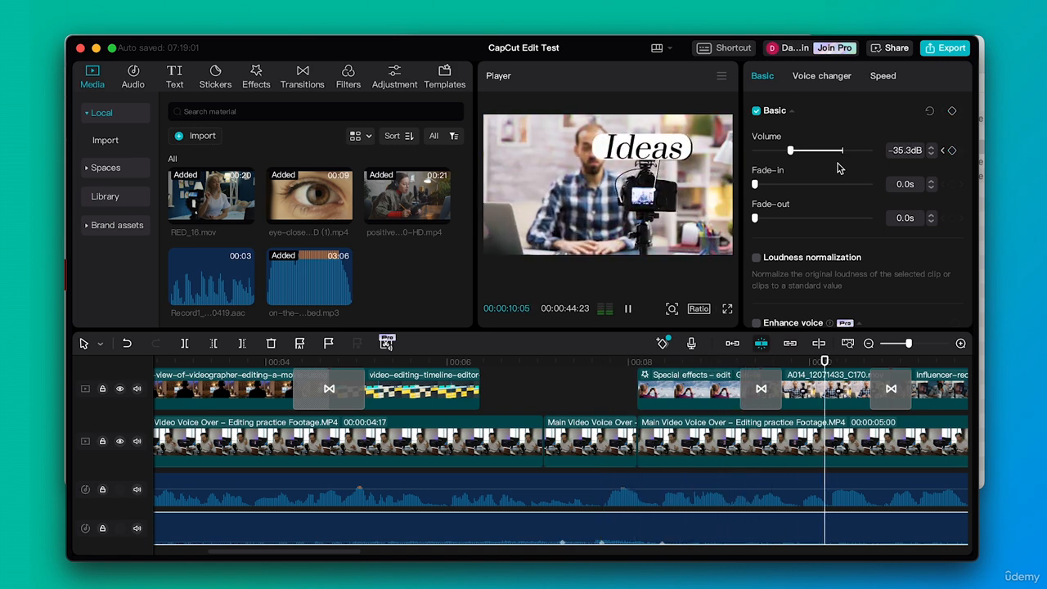
{"action": "key", "text": "space"}
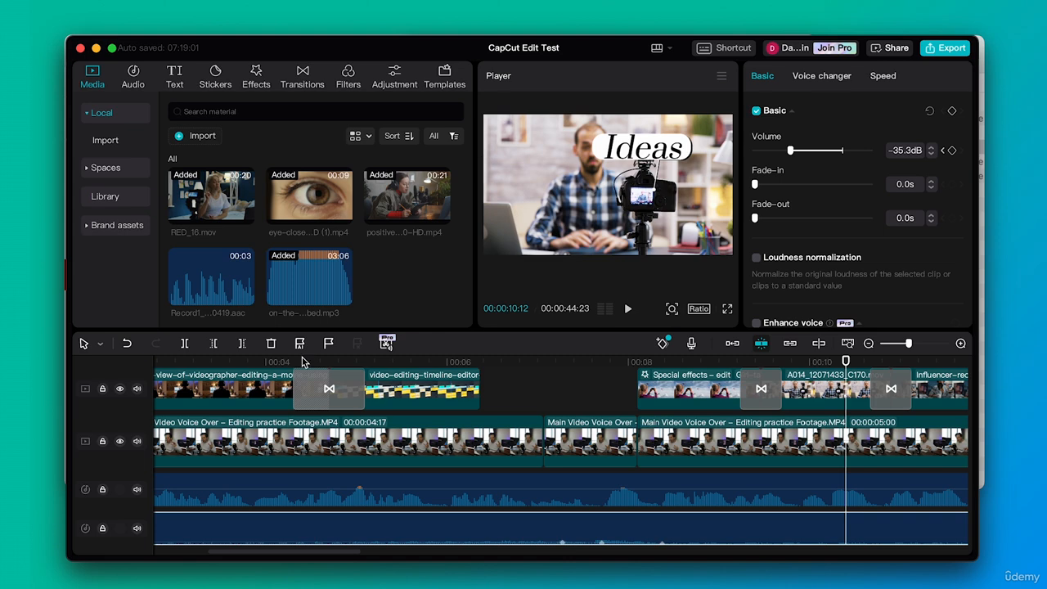
{"action": "left_click_drag", "start_coordinate": [201, 361], "coordinate": [207, 360]}
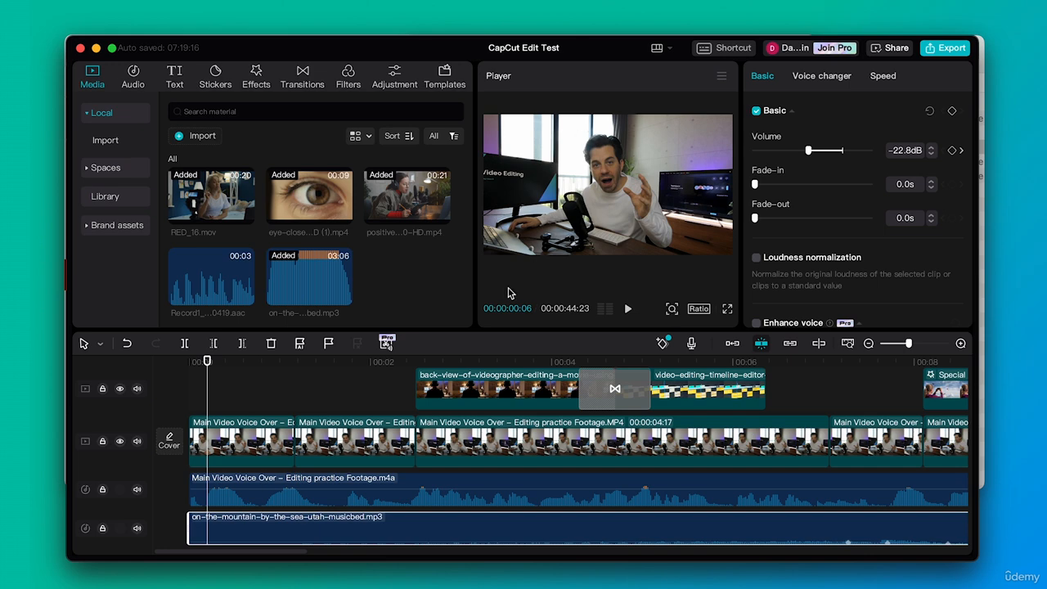
{"action": "left_click_drag", "start_coordinate": [408, 358], "coordinate": [476, 360]}
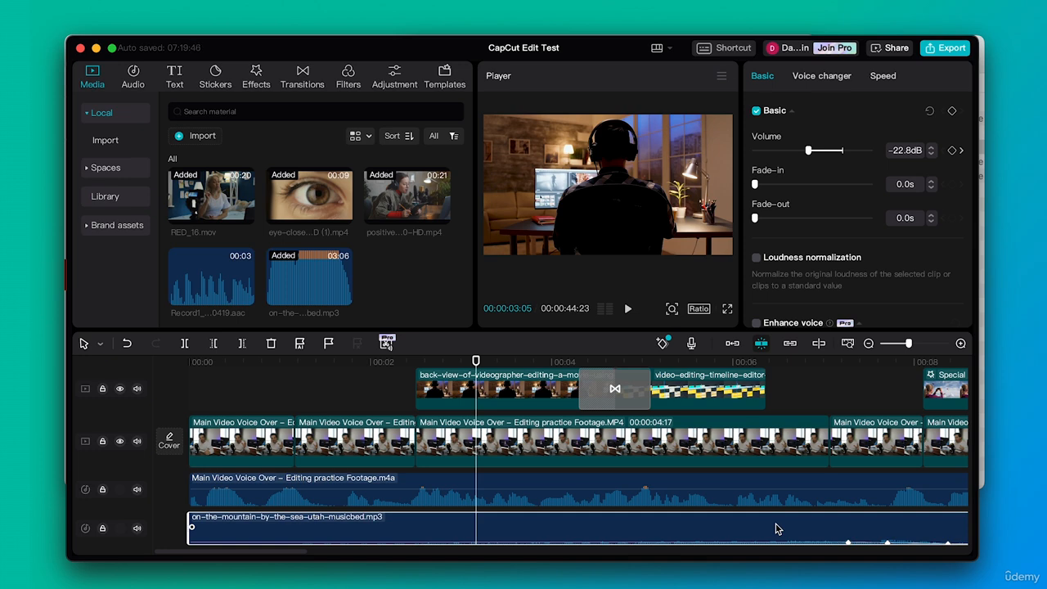
- Import swish sound effect.mp4 from the Finder Audio folder into CapCut's local media and preview it
{"action": "left_click", "coordinate": [982, 88]}
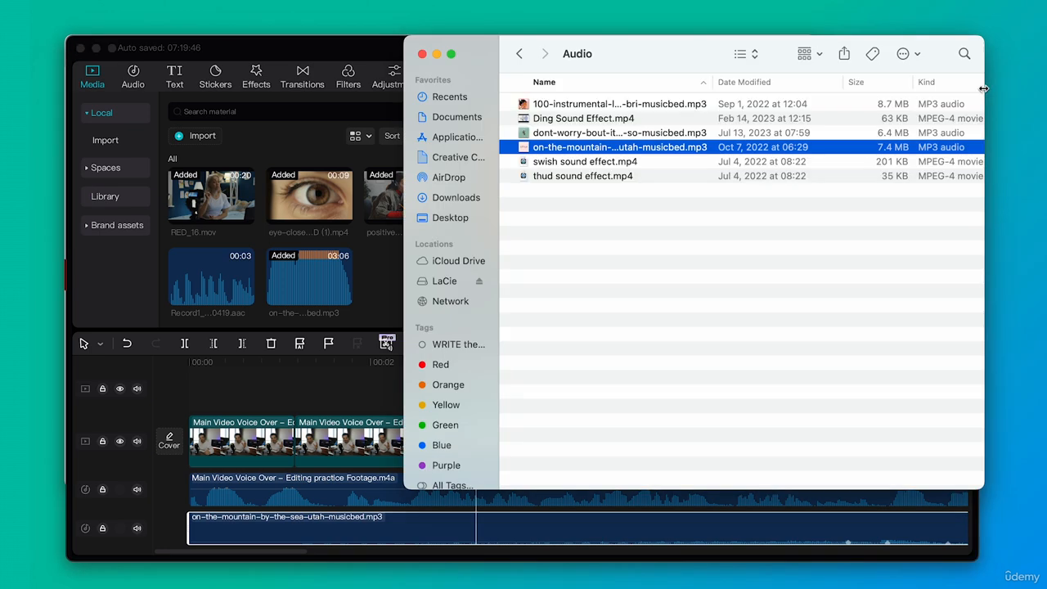
{"action": "left_click", "coordinate": [570, 164]}
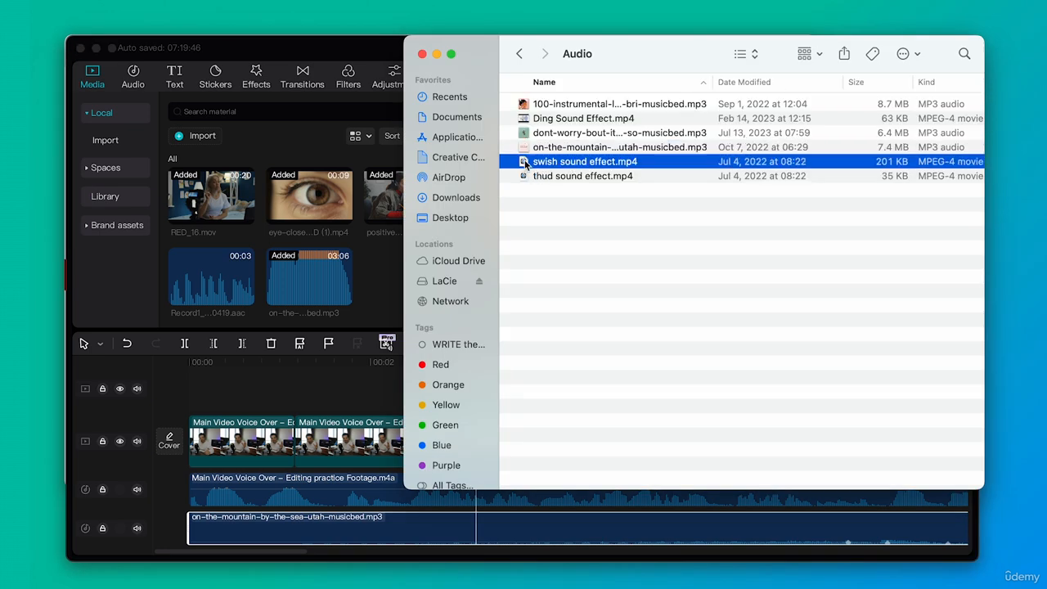
{"action": "left_click_drag", "start_coordinate": [526, 163], "coordinate": [270, 270]}
{"action": "left_click", "coordinate": [382, 275]}
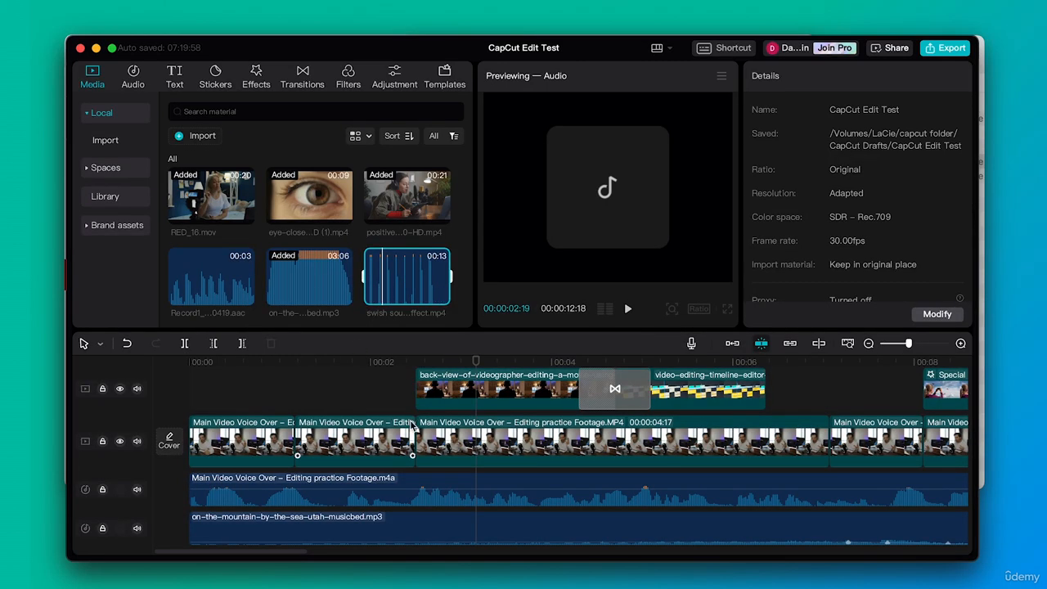
- Preview the swish sound effect and add it on a new audio track near the first B-roll transition, at about 00:00:04:09
{"action": "scroll", "coordinate": [412, 472], "scroll_direction": "down", "scroll_amount": 1}
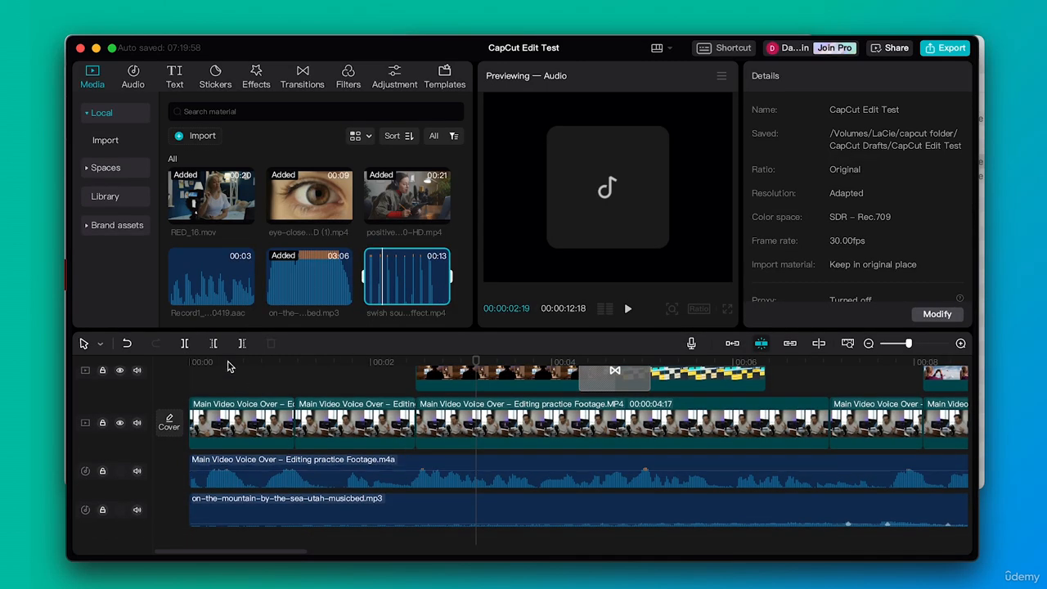
{"action": "left_click_drag", "start_coordinate": [225, 366], "coordinate": [577, 344]}
{"action": "mouse_move", "coordinate": [393, 269]}
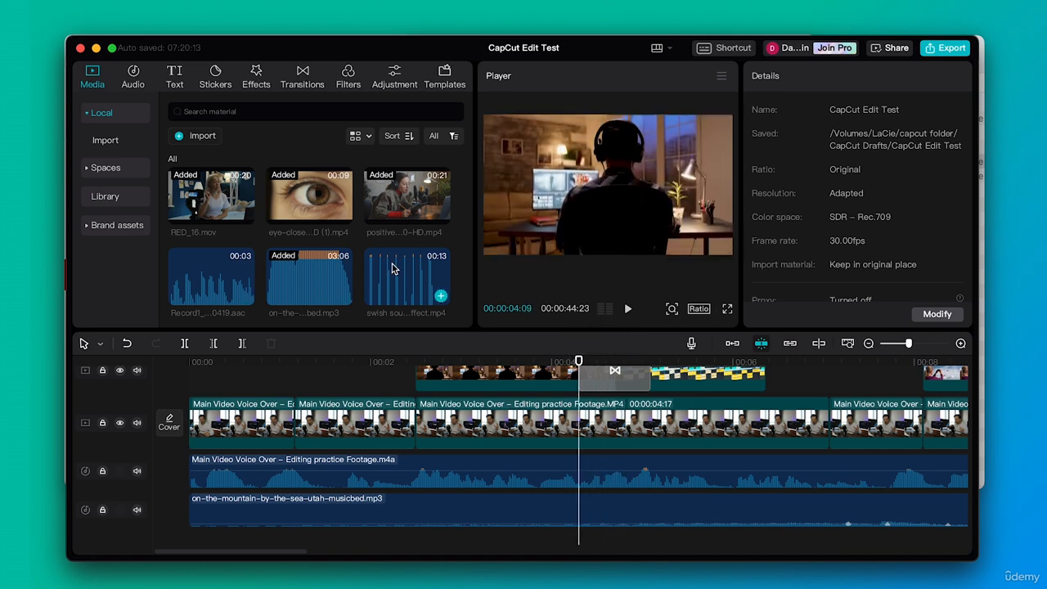
{"action": "left_click", "coordinate": [393, 268]}
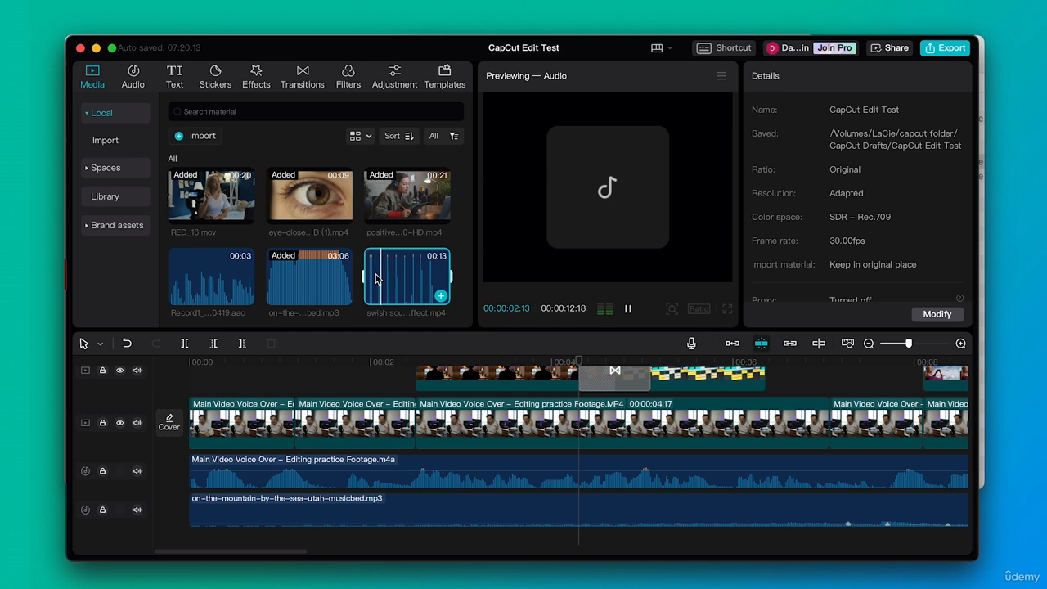
{"action": "key", "text": "space"}
{"action": "left_click_drag", "start_coordinate": [401, 279], "coordinate": [572, 509]}
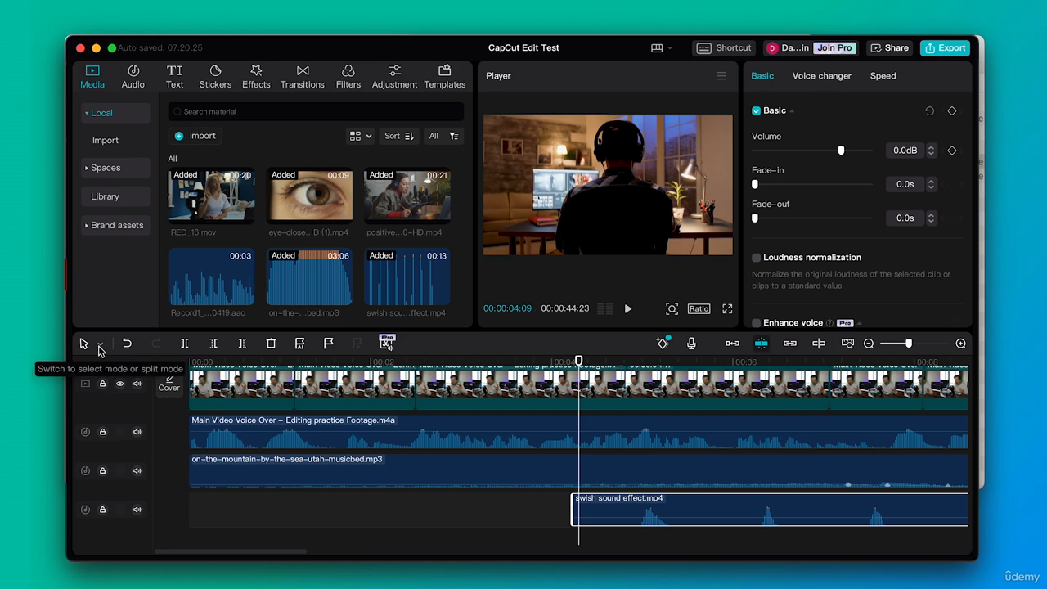
- Split the swish sound effect clip on both sides of its first swish and delete the parts before and after it
{"action": "key", "text": "b"}
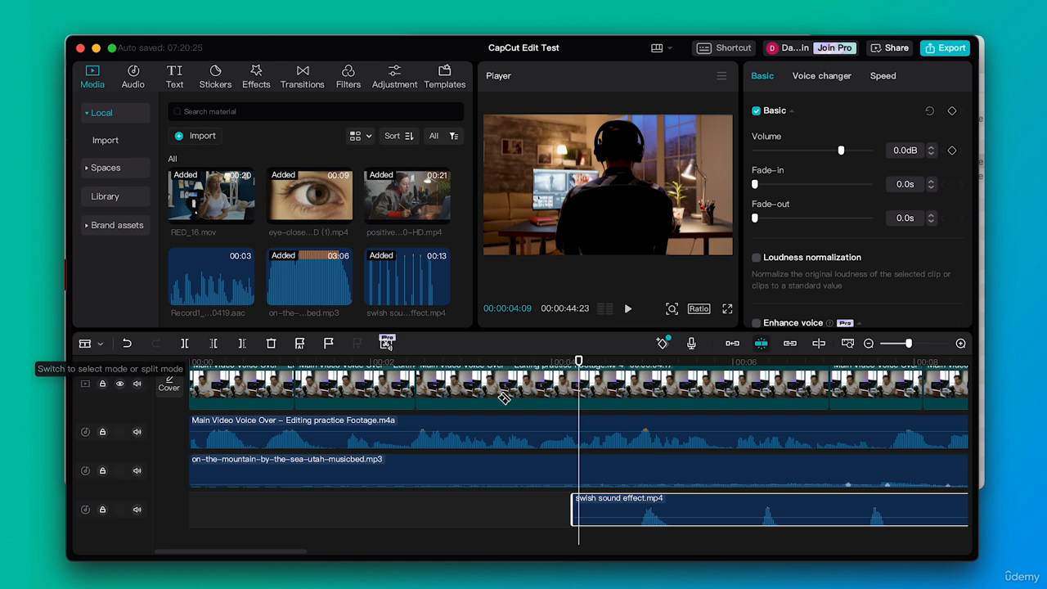
{"action": "left_click", "coordinate": [636, 514]}
{"action": "left_click", "coordinate": [674, 513]}
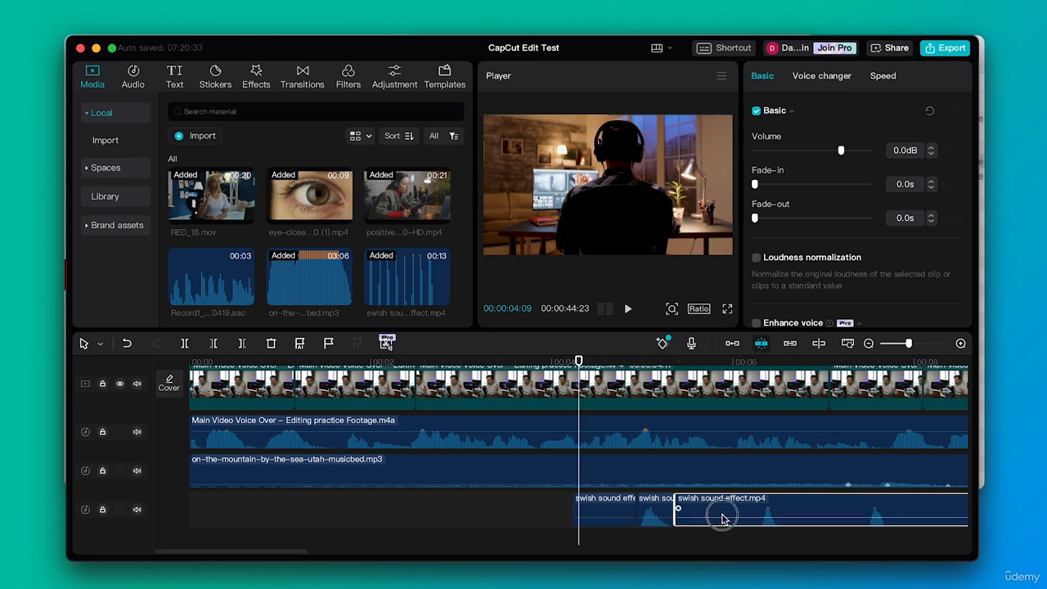
{"action": "key", "text": "Delete"}
{"action": "left_click", "coordinate": [603, 509]}
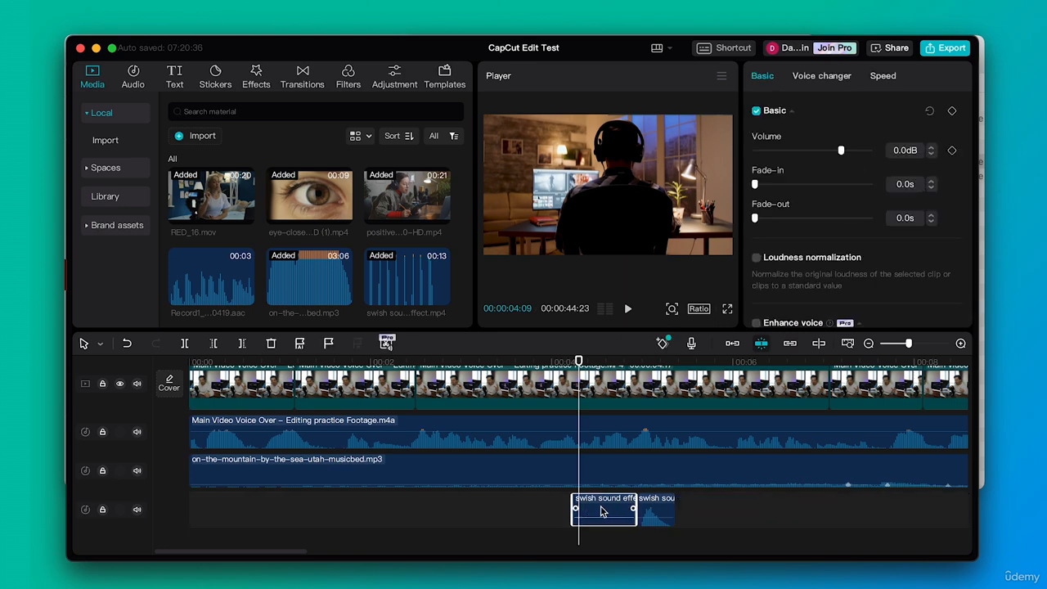
{"action": "key", "text": "Delete"}
- Move the remaining swish clip to start just after 00:00:04:09, under the first B-roll transition, and play back that section
{"action": "scroll", "coordinate": [559, 407], "scroll_direction": "up", "scroll_amount": 2}
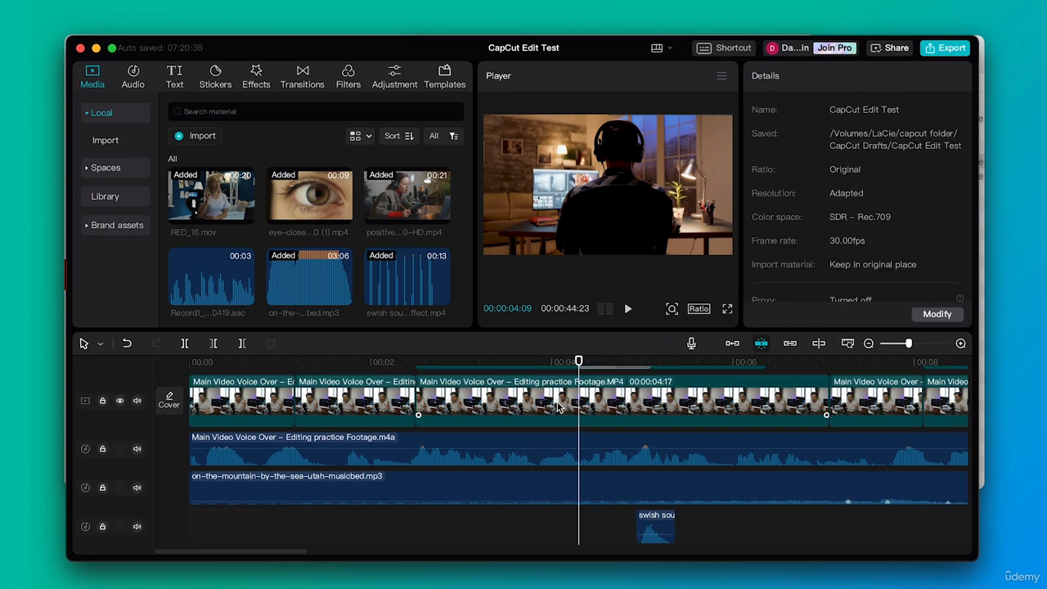
{"action": "left_click_drag", "start_coordinate": [660, 537], "coordinate": [614, 509]}
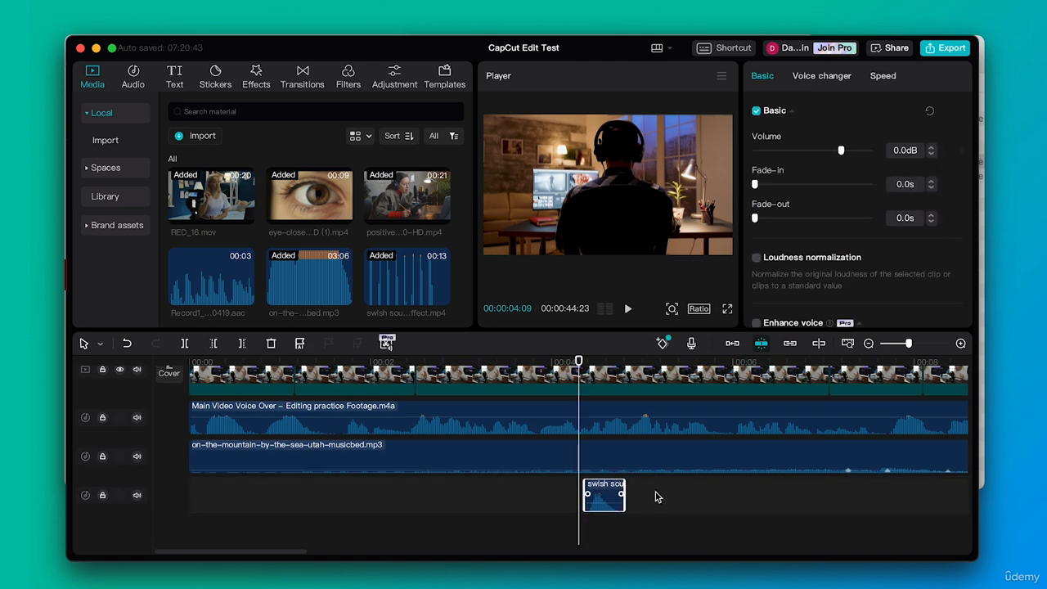
{"action": "scroll", "coordinate": [662, 497], "scroll_direction": "up", "scroll_amount": 2}
{"action": "scroll", "coordinate": [662, 496], "scroll_direction": "up", "scroll_amount": 1}
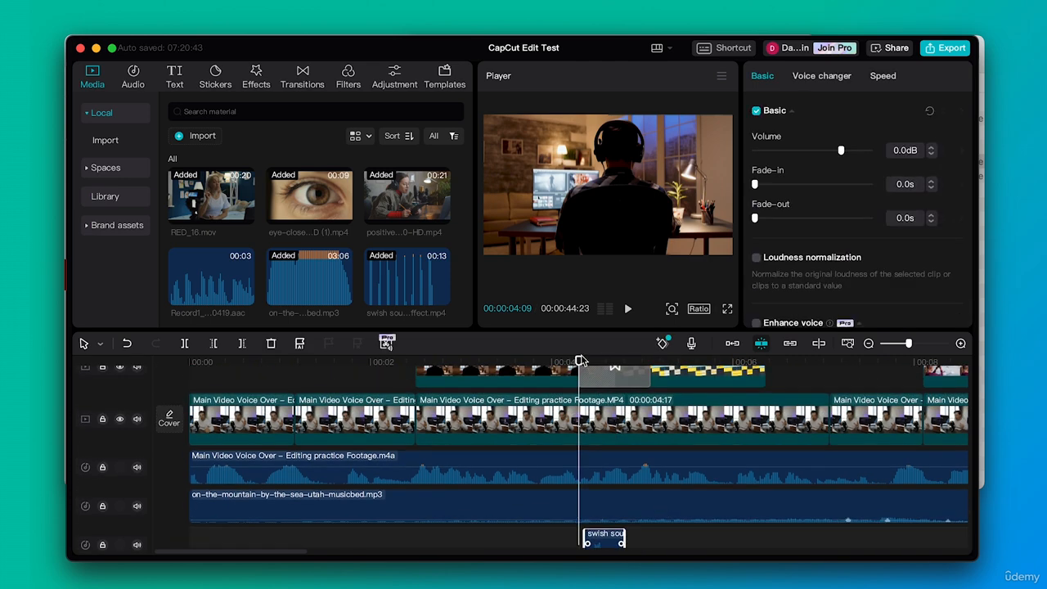
{"action": "left_click_drag", "start_coordinate": [579, 361], "coordinate": [528, 361]}
{"action": "key", "text": "space"}
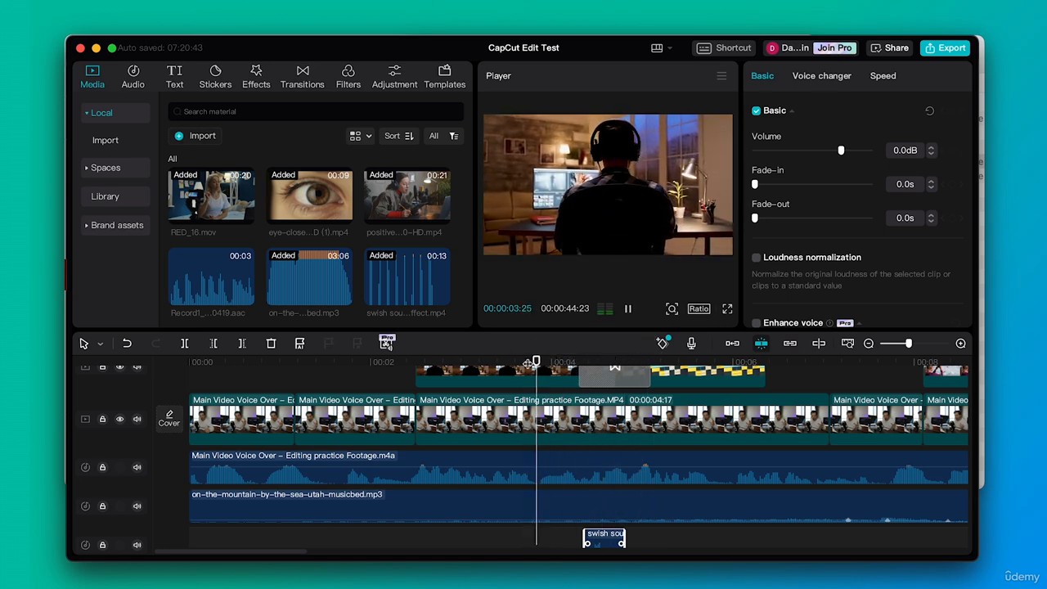
{"action": "key", "text": "space"}
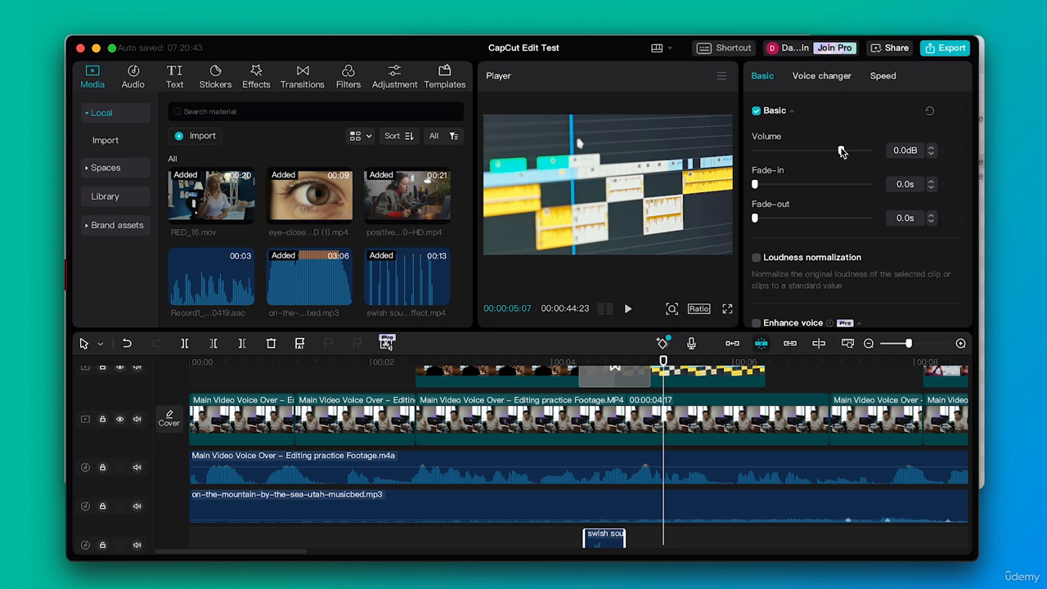
- Lower the swish clip's volume to -16.6 dB and play it back from about 00:00:04
{"action": "left_click_drag", "start_coordinate": [842, 150], "coordinate": [817, 150]}
{"action": "left_click", "coordinate": [561, 361]}
{"action": "key", "text": "space"}
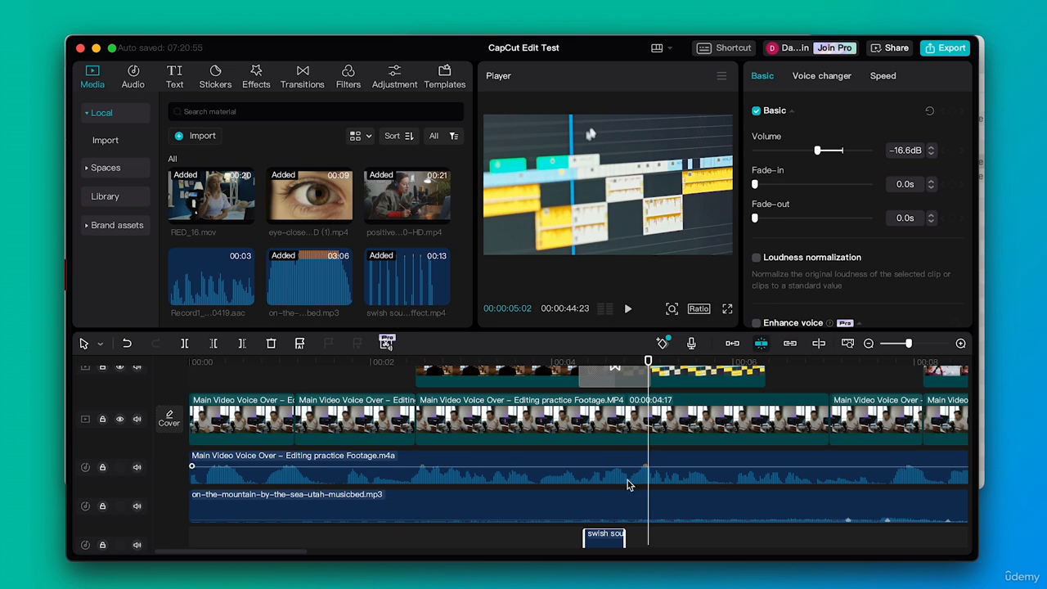
- Slow the swish clip to 0.7x speed and play it back over the transition
{"action": "left_click", "coordinate": [883, 76]}
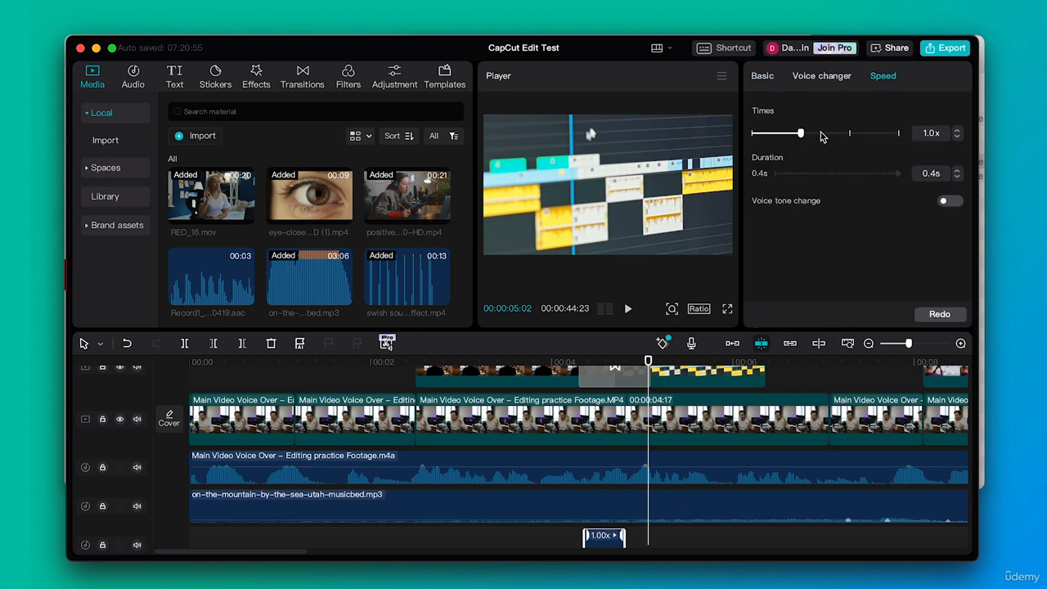
{"action": "left_click", "coordinate": [782, 134]}
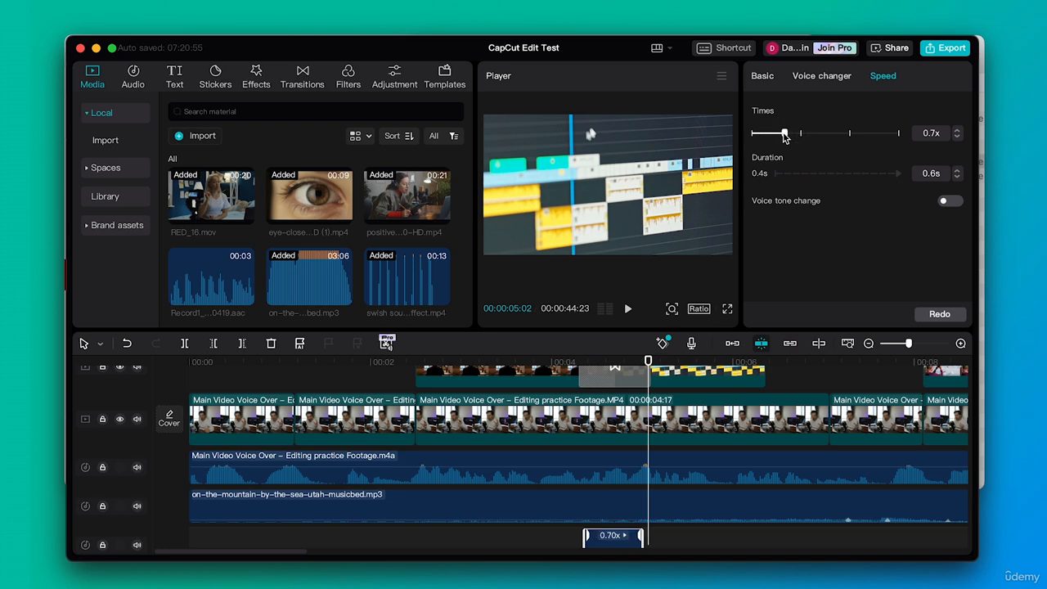
{"action": "left_click", "coordinate": [561, 358]}
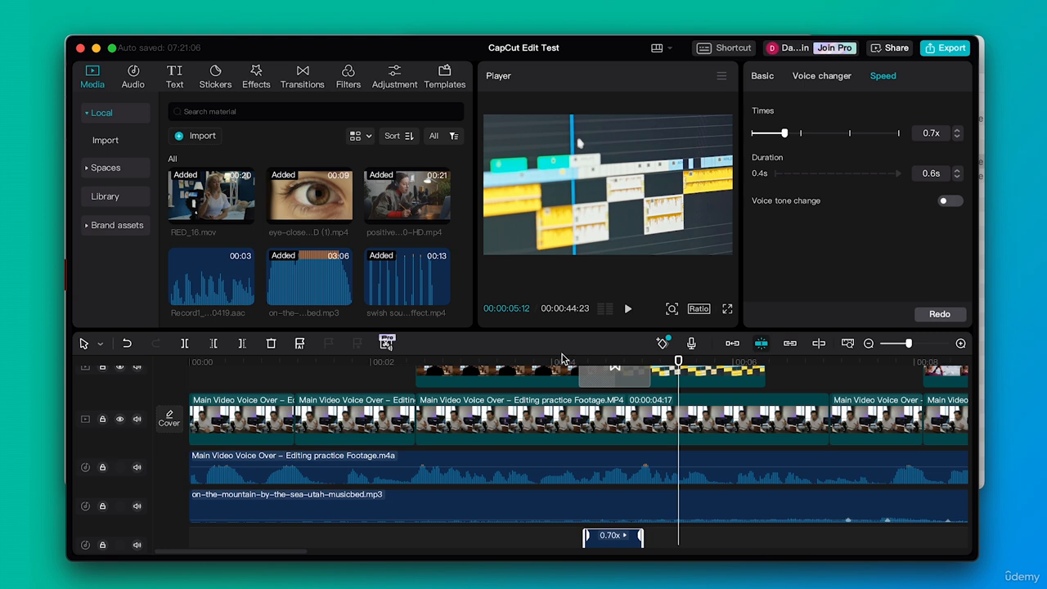
- Scrub along the timeline to the MAGIC HAPPENS title at 00:00:20:22, examining the transitions and titles for further sound effect spots
{"action": "scroll", "coordinate": [417, 401], "scroll_direction": "up", "scroll_amount": 1}
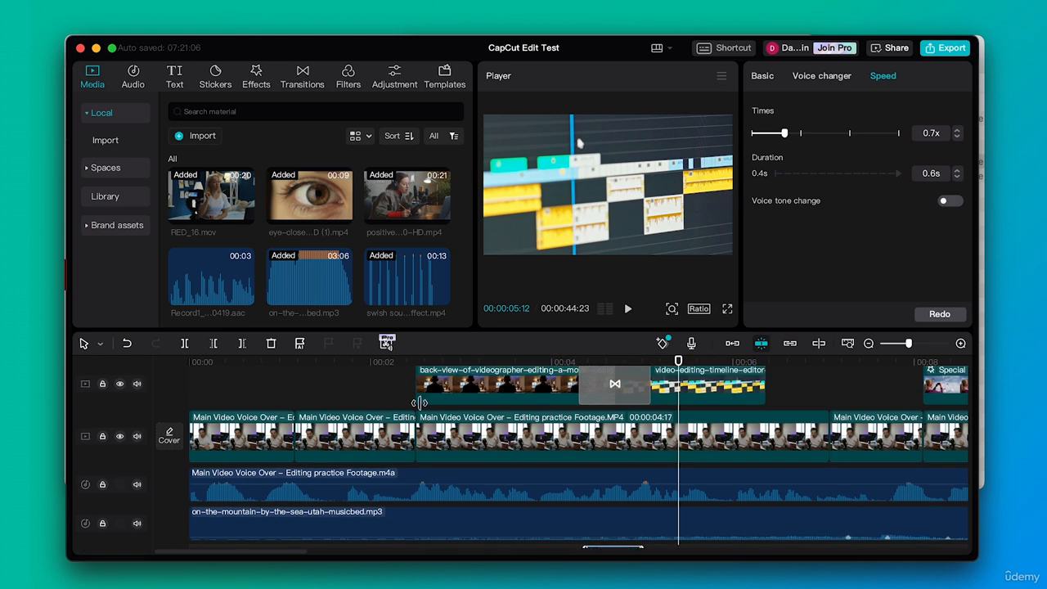
{"action": "left_click", "coordinate": [377, 361]}
{"action": "left_click_drag", "start_coordinate": [378, 361], "coordinate": [897, 360]}
{"action": "scroll", "coordinate": [812, 395], "scroll_direction": "right", "scroll_amount": 5}
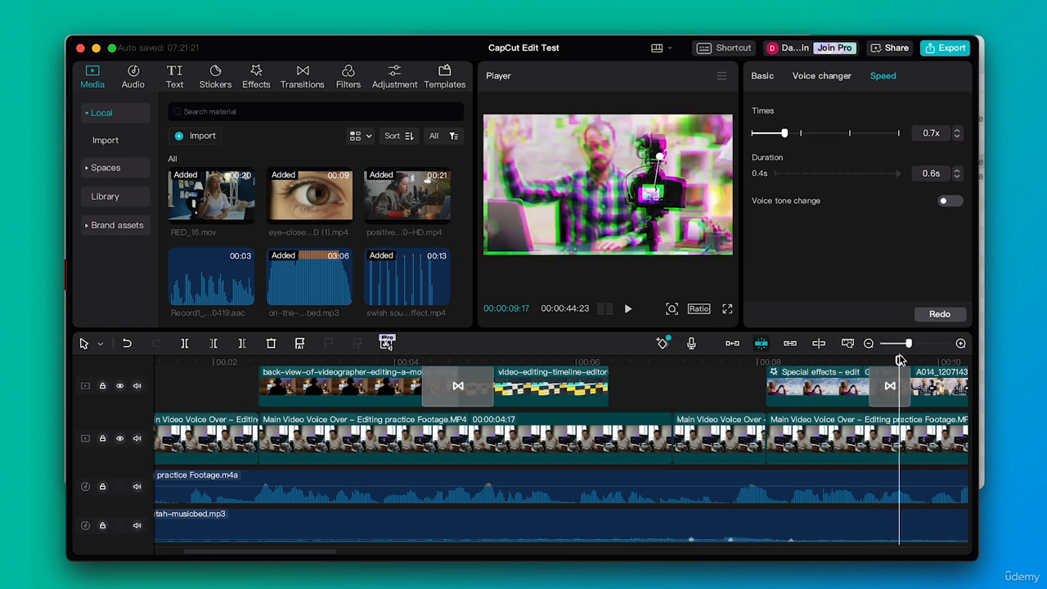
{"action": "scroll", "coordinate": [743, 379], "scroll_direction": "right", "scroll_amount": 5}
{"action": "left_click_drag", "start_coordinate": [700, 360], "coordinate": [787, 359]}
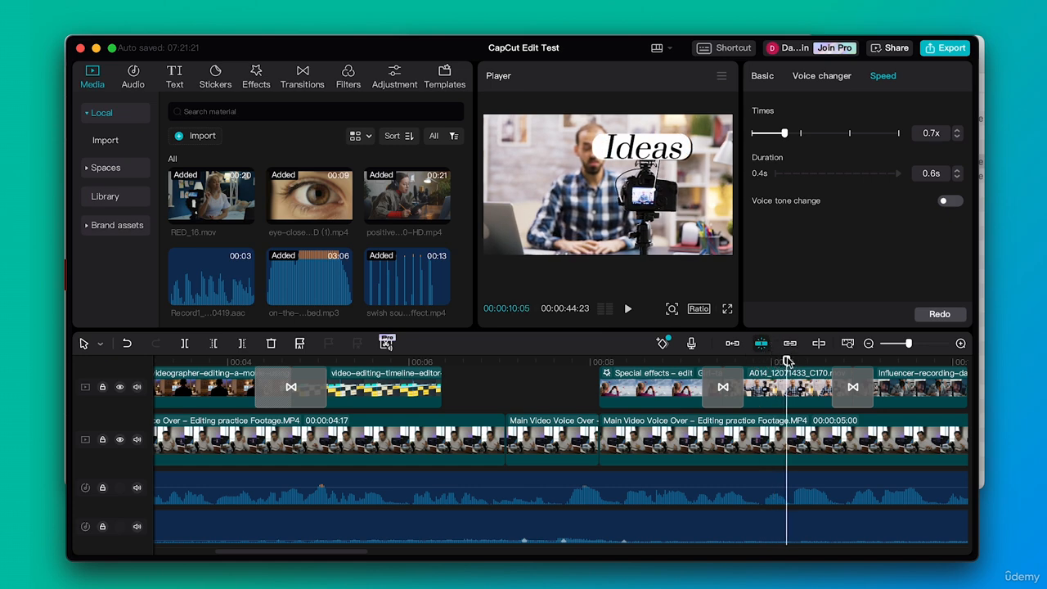
{"action": "scroll", "coordinate": [775, 384], "scroll_direction": "right", "scroll_amount": 5}
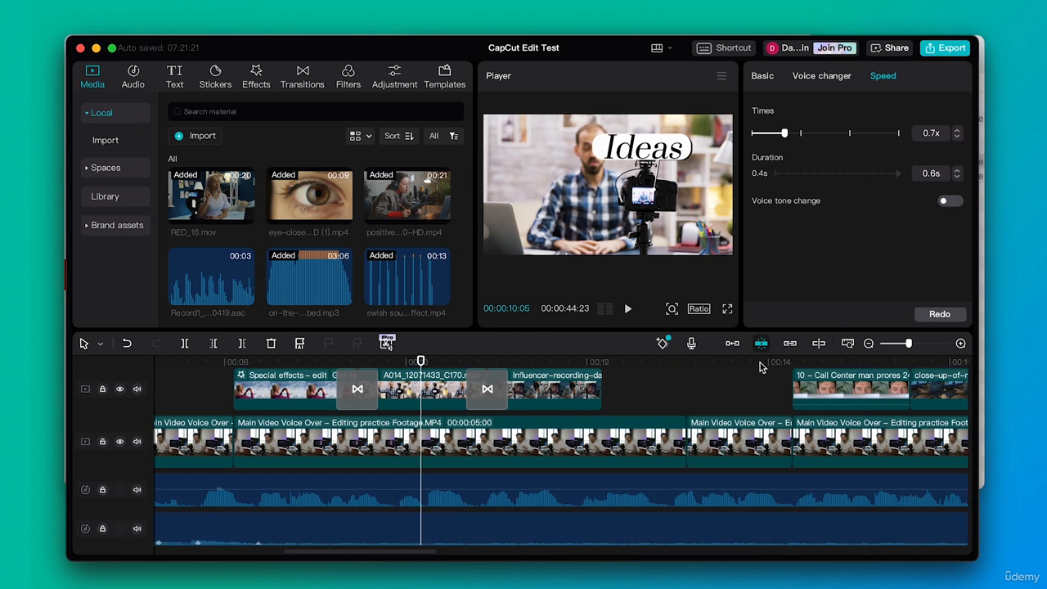
{"action": "left_click", "coordinate": [792, 362]}
{"action": "left_click_drag", "start_coordinate": [798, 363], "coordinate": [875, 360]}
{"action": "scroll", "coordinate": [772, 401], "scroll_direction": "right", "scroll_amount": 10}
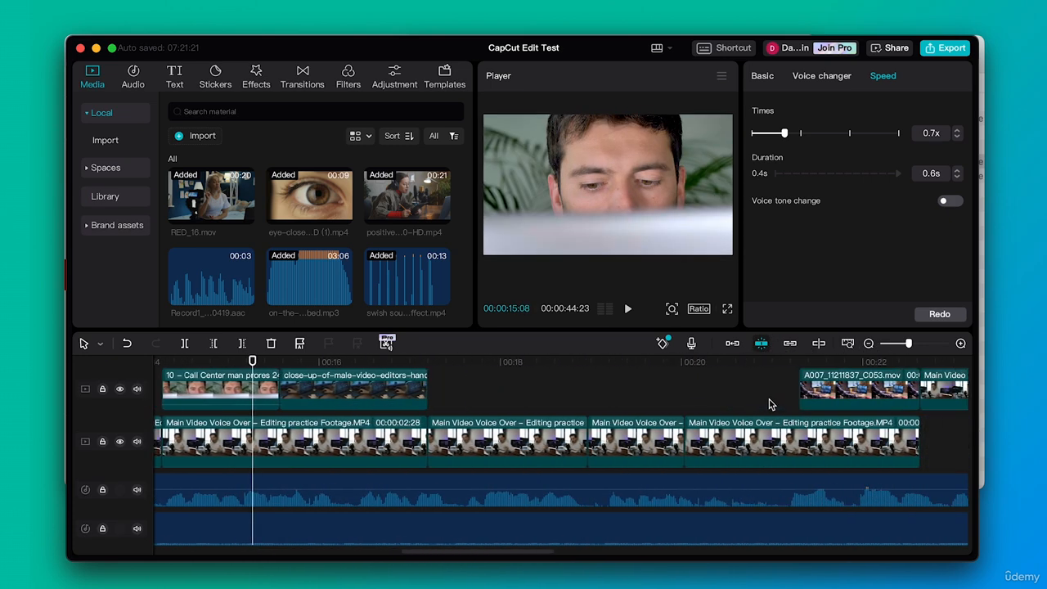
{"action": "scroll", "coordinate": [768, 402], "scroll_direction": "right", "scroll_amount": 5}
{"action": "left_click_drag", "start_coordinate": [491, 363], "coordinate": [560, 368]}
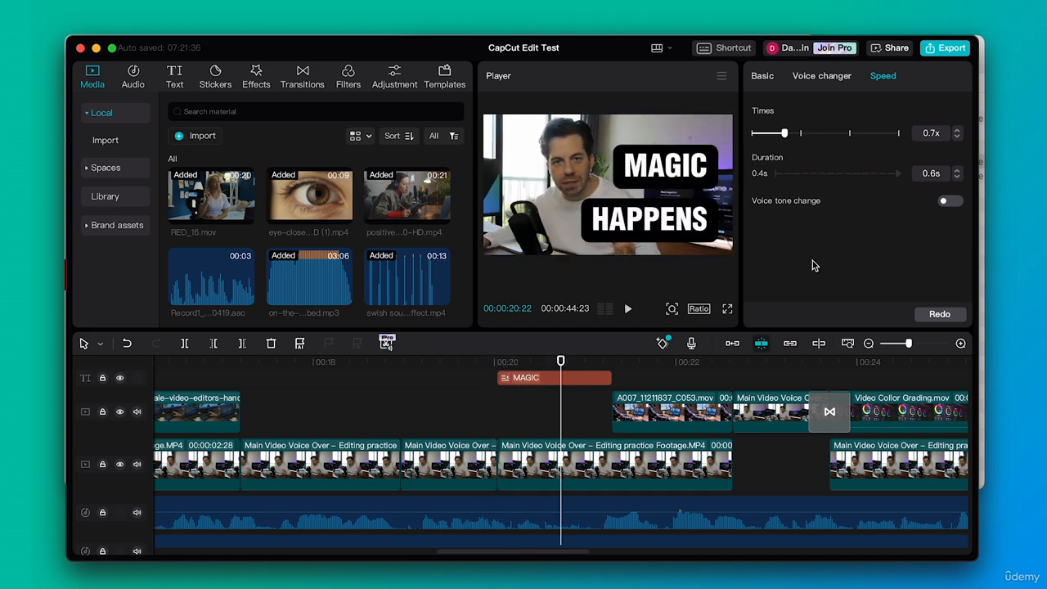
- Import thud sound effect.mp4 from the Finder Audio folder into the local media and trim its source range to end at 00:00:00:21
{"action": "left_click", "coordinate": [981, 245]}
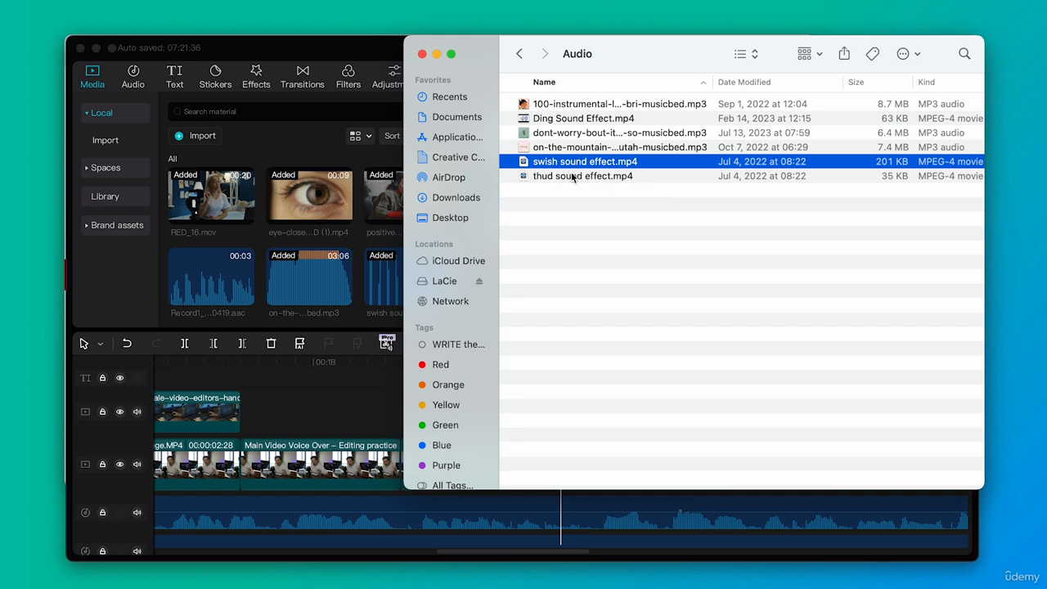
{"action": "left_click_drag", "start_coordinate": [572, 178], "coordinate": [344, 277]}
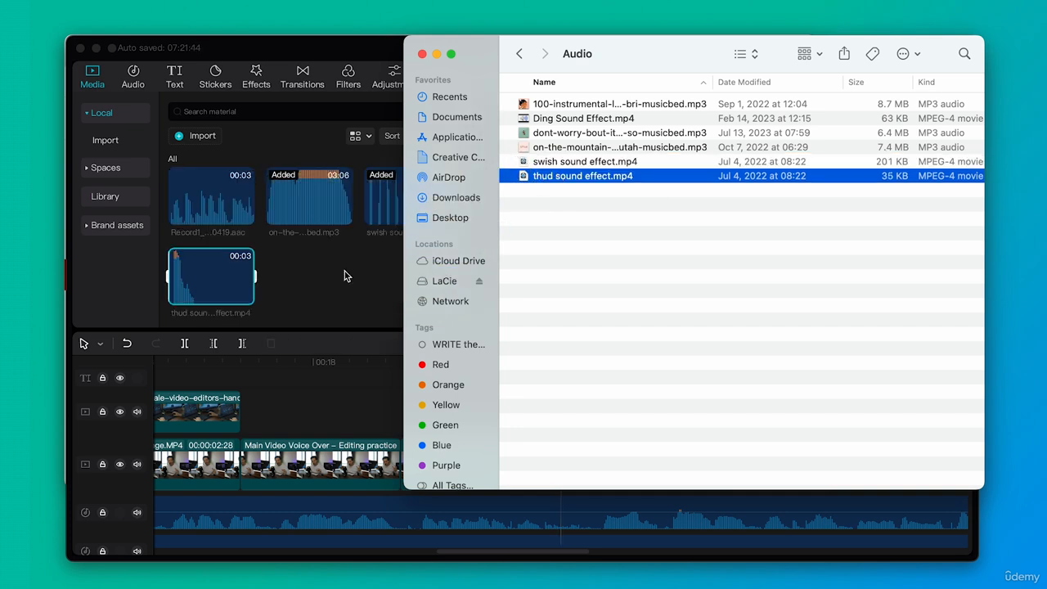
{"action": "left_click", "coordinate": [204, 282]}
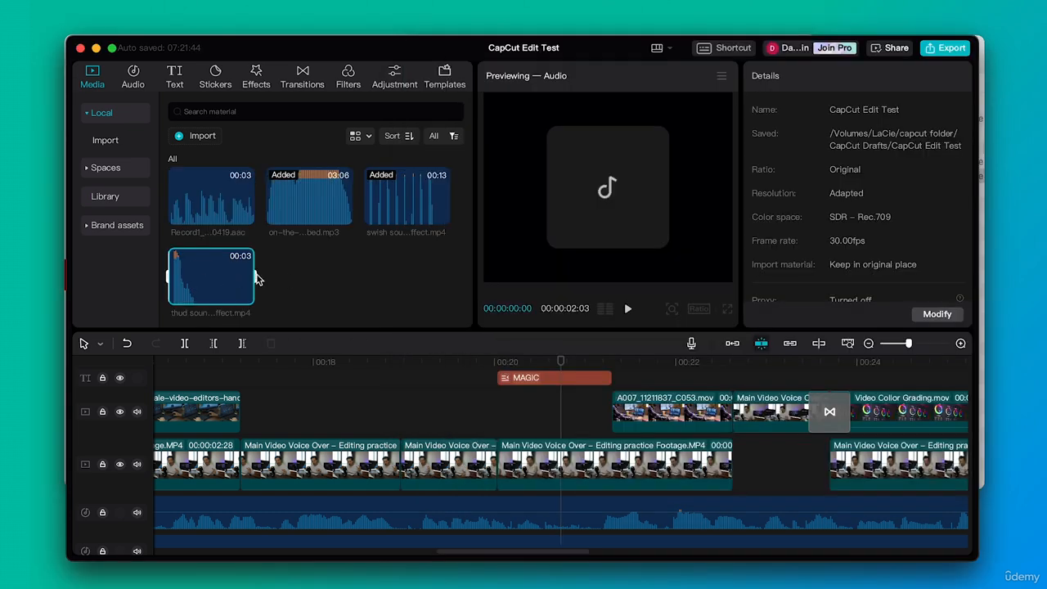
{"action": "left_click_drag", "start_coordinate": [252, 276], "coordinate": [197, 280]}
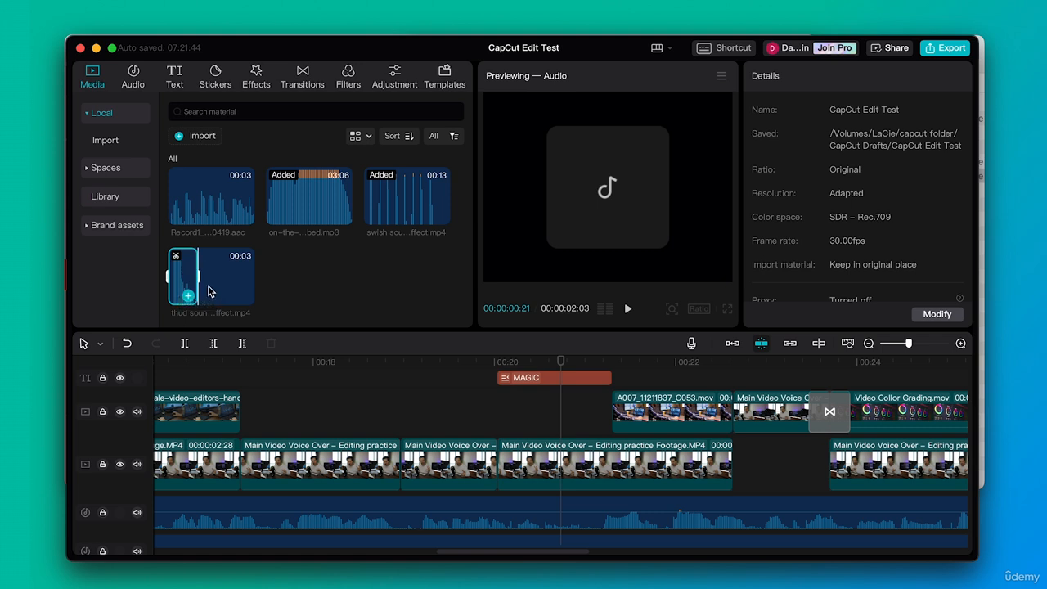
- Add the trimmed thud under the start of the MAGIC title, shift its start to 00:00:19:26, and play it back
{"action": "left_click_drag", "start_coordinate": [486, 363], "coordinate": [496, 365]}
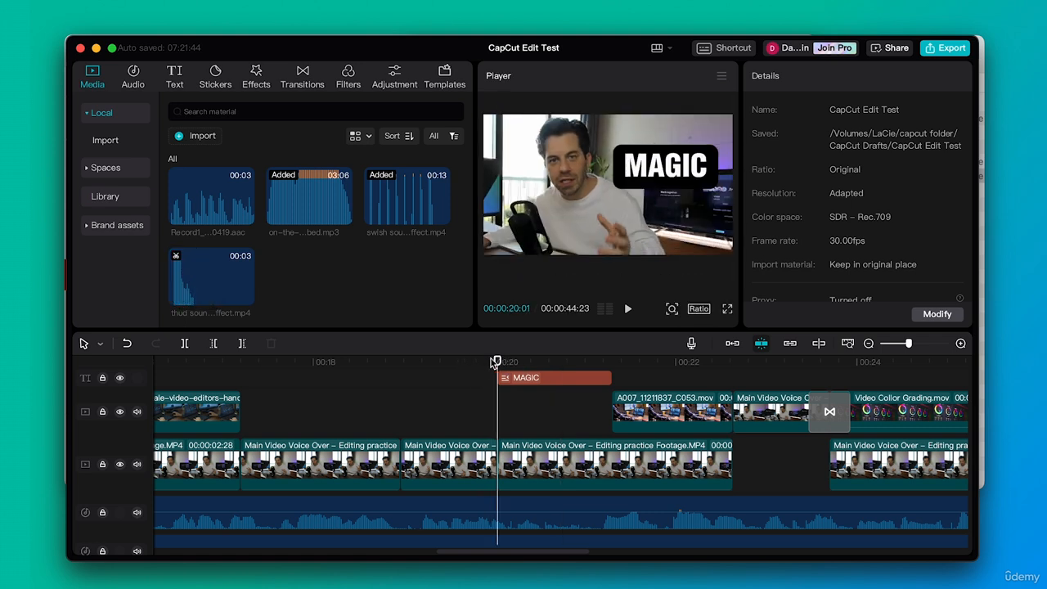
{"action": "left_click_drag", "start_coordinate": [211, 288], "coordinate": [501, 527]}
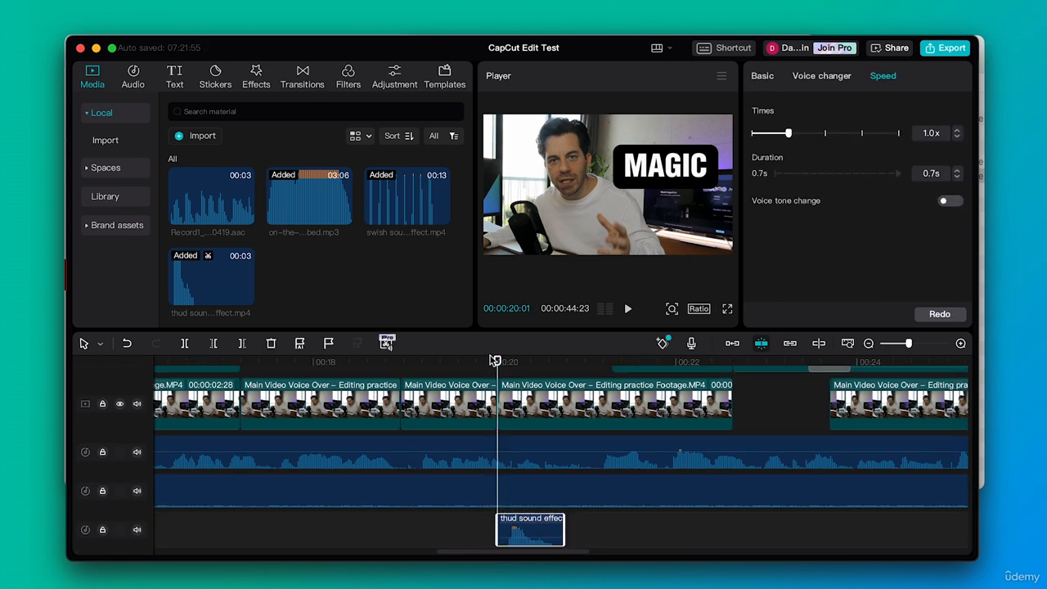
{"action": "left_click_drag", "start_coordinate": [497, 362], "coordinate": [482, 362]}
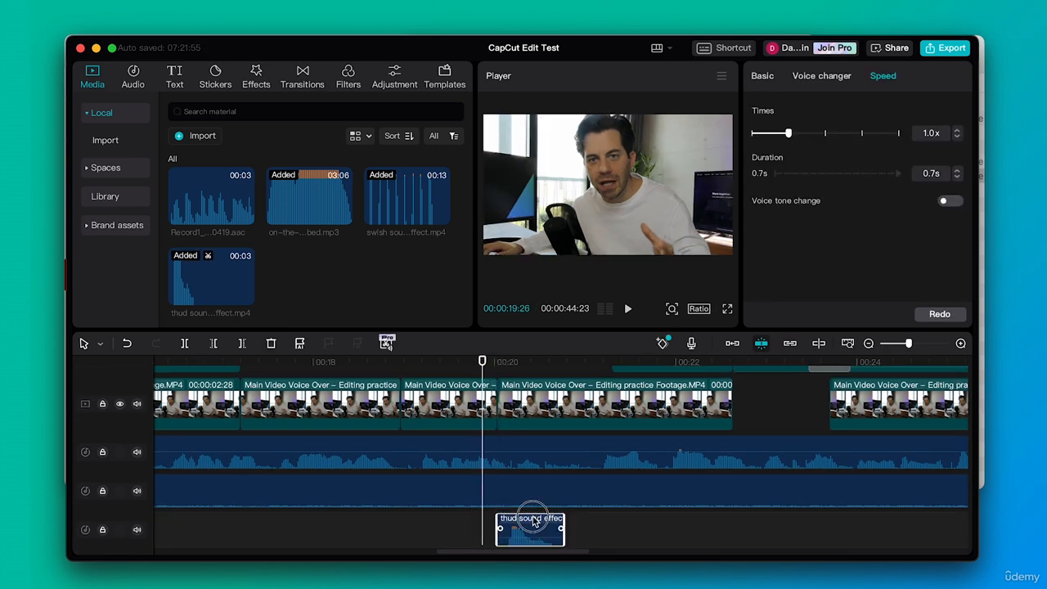
{"action": "left_click_drag", "start_coordinate": [537, 521], "coordinate": [521, 517]}
{"action": "mouse_move", "coordinate": [484, 354]}
{"action": "left_mouse_down"}
{"action": "mouse_move", "coordinate": [501, 354]}
{"action": "mouse_move", "coordinate": [475, 360]}
{"action": "left_mouse_up"}
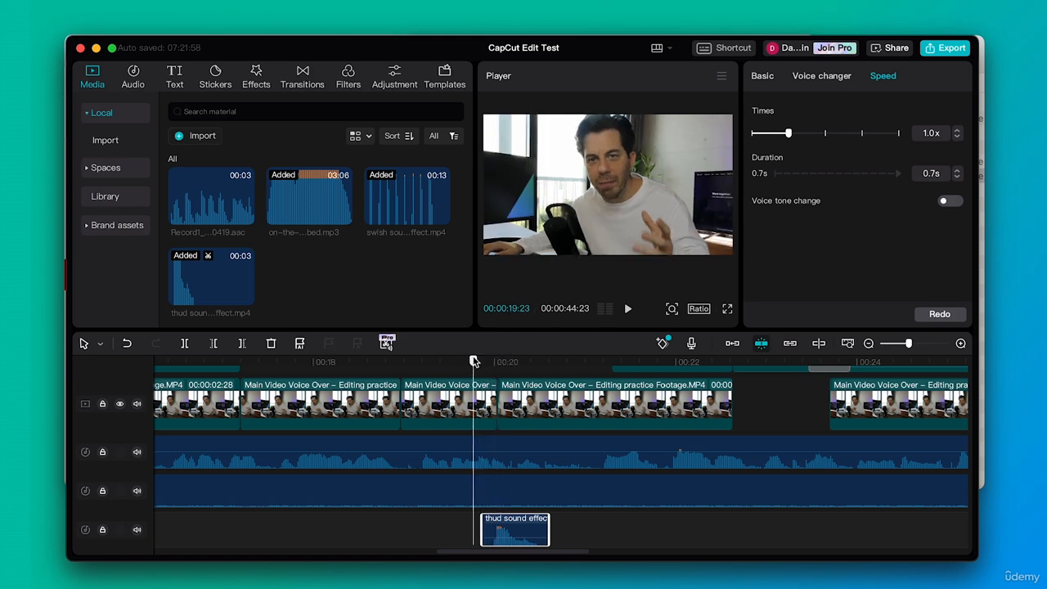
{"action": "key", "text": "space"}
{"action": "key", "text": "space"}
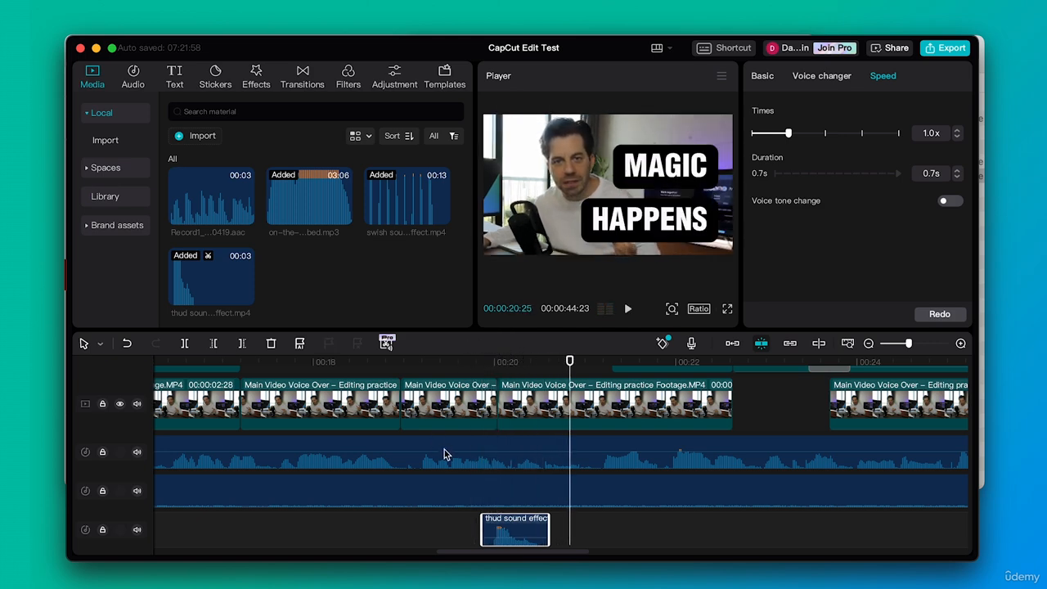
- Lower the thud clip's volume to -32.1 dB and play back the MAGIC HAPPENS title to check the mix
{"action": "left_click", "coordinate": [769, 80]}
{"action": "left_click", "coordinate": [792, 151]}
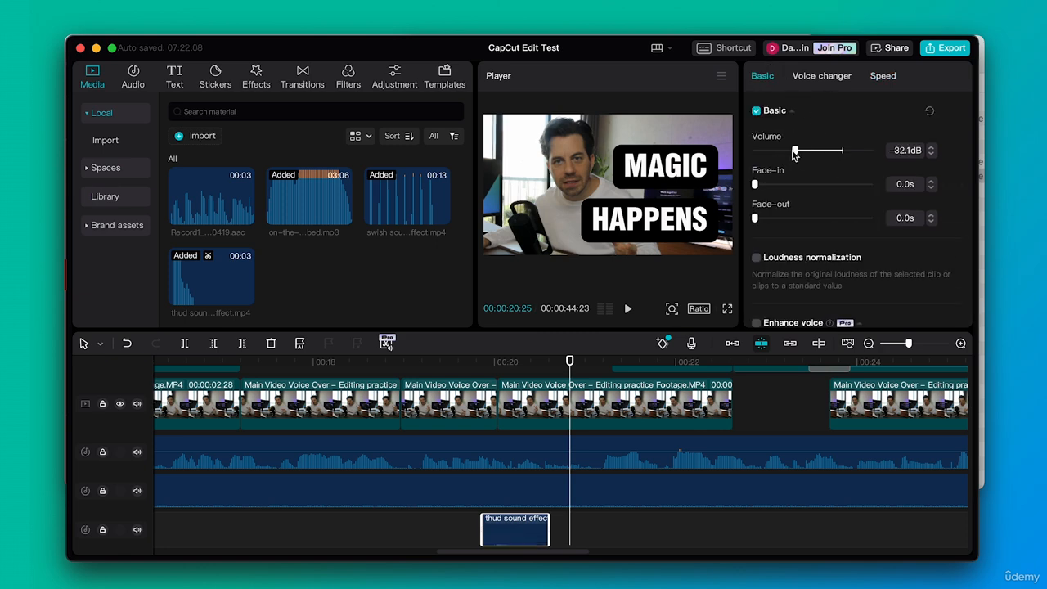
{"action": "left_click", "coordinate": [462, 362]}
{"action": "key", "text": "space"}
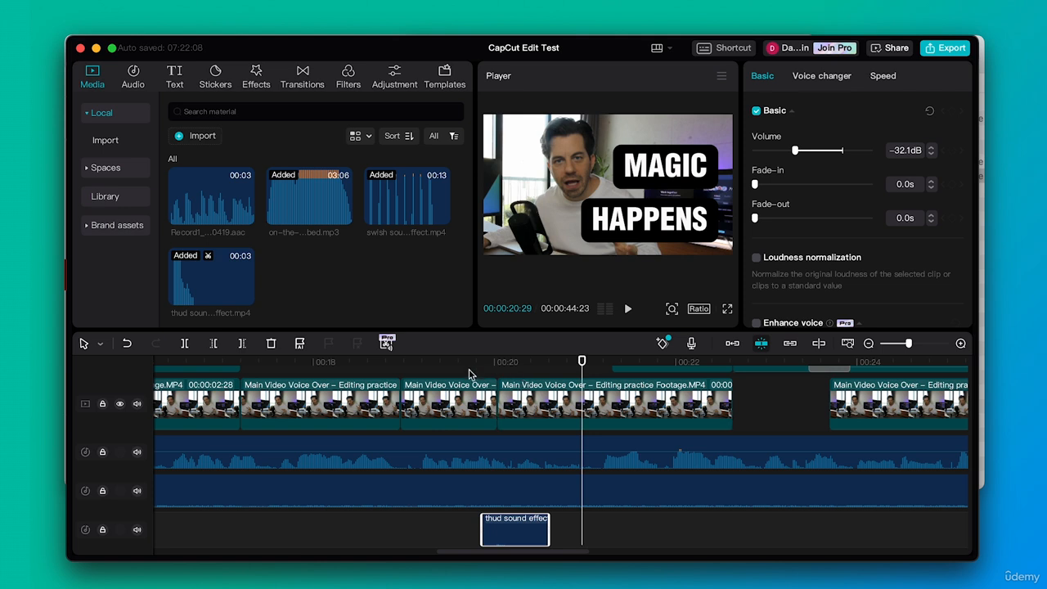
{"action": "left_click_drag", "start_coordinate": [470, 368], "coordinate": [567, 366]}
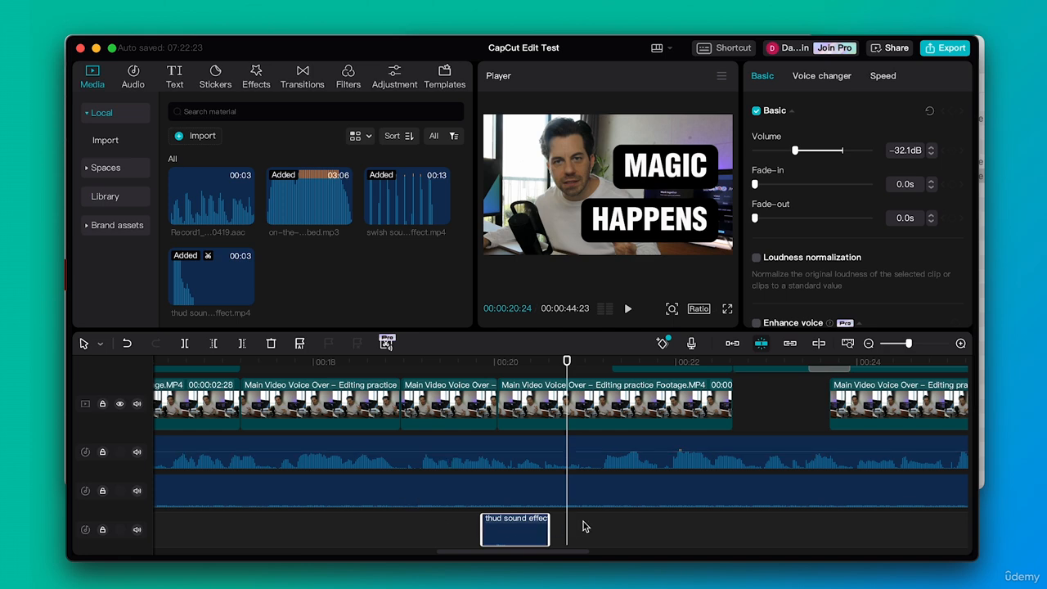
{"action": "scroll", "coordinate": [638, 428], "scroll_direction": "up", "scroll_amount": 3}
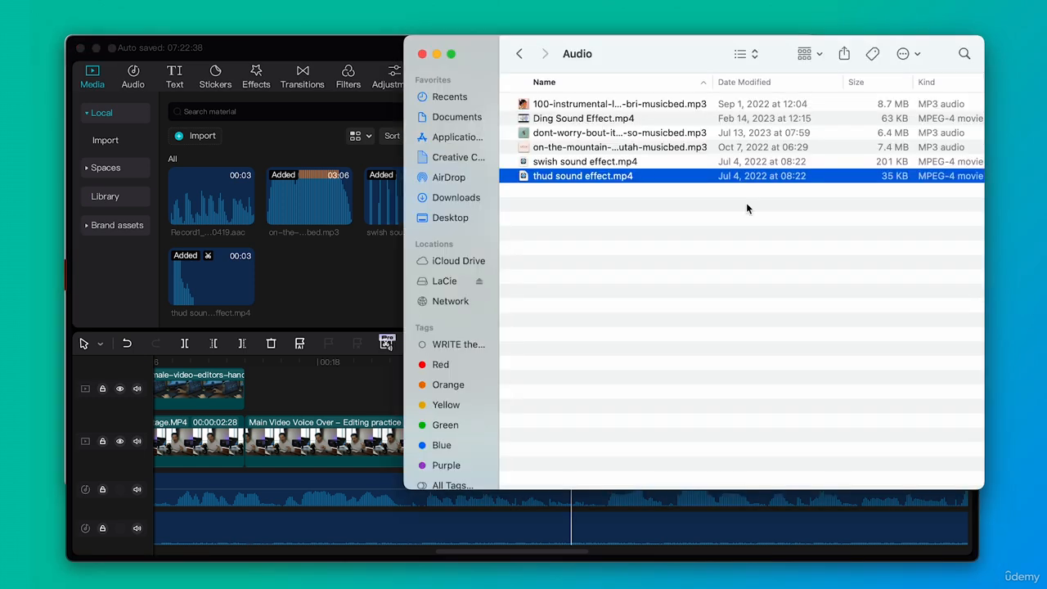
- Check Ding Sound Effect.mp4 in the Finder Audio folder and switch back to the CapCut project
{"action": "left_click", "coordinate": [566, 119]}
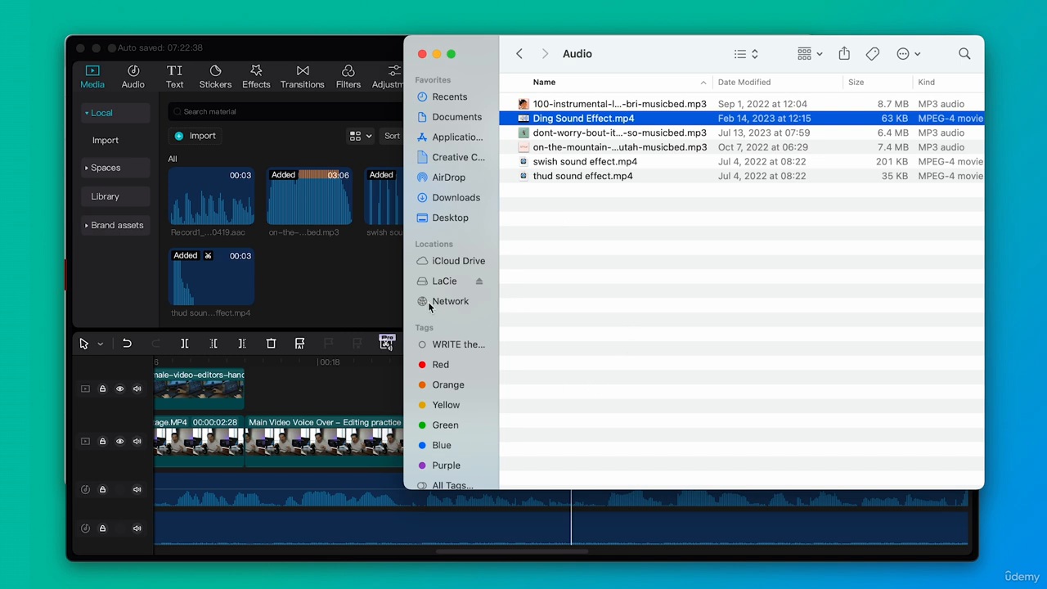
{"action": "left_click", "coordinate": [335, 304]}
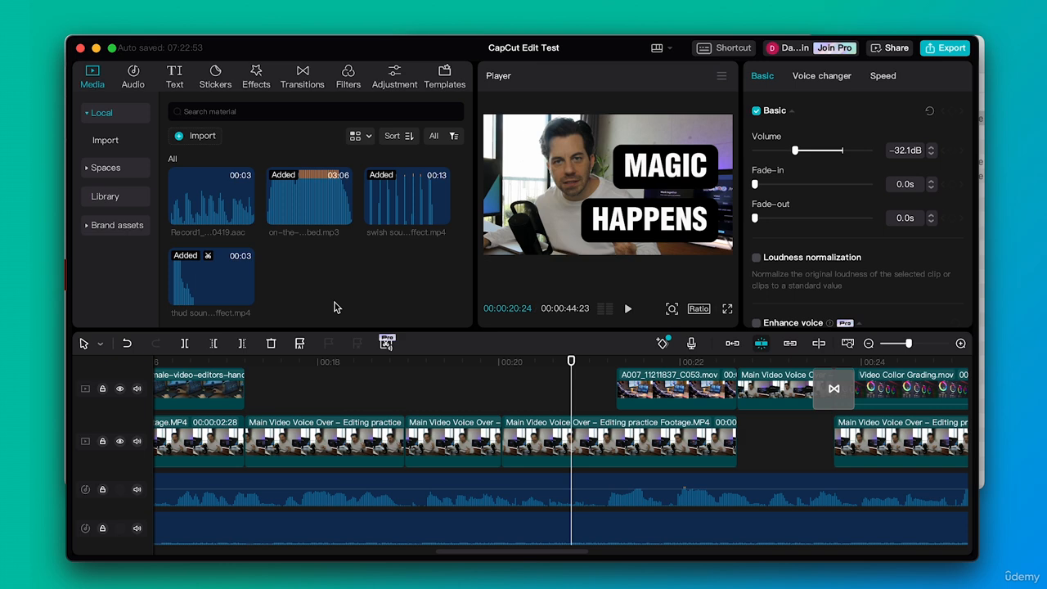
- Try Noise reduction at Strong degree on the main voice-over clip that carries the MAGIC HAPPENS title
{"action": "left_click", "coordinate": [637, 441]}
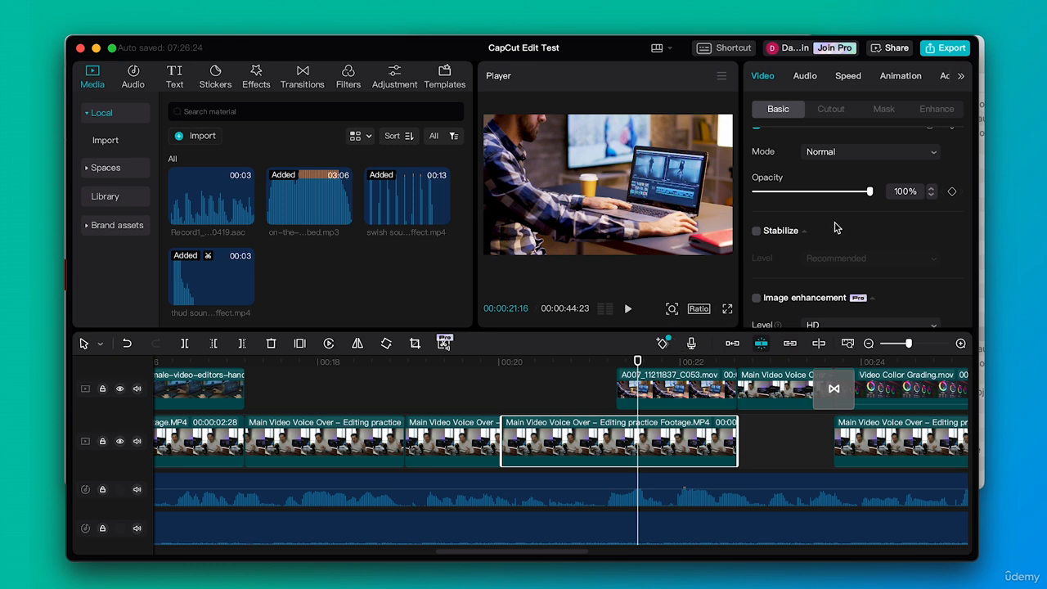
{"action": "scroll", "coordinate": [836, 226], "scroll_direction": "up", "scroll_amount": 5}
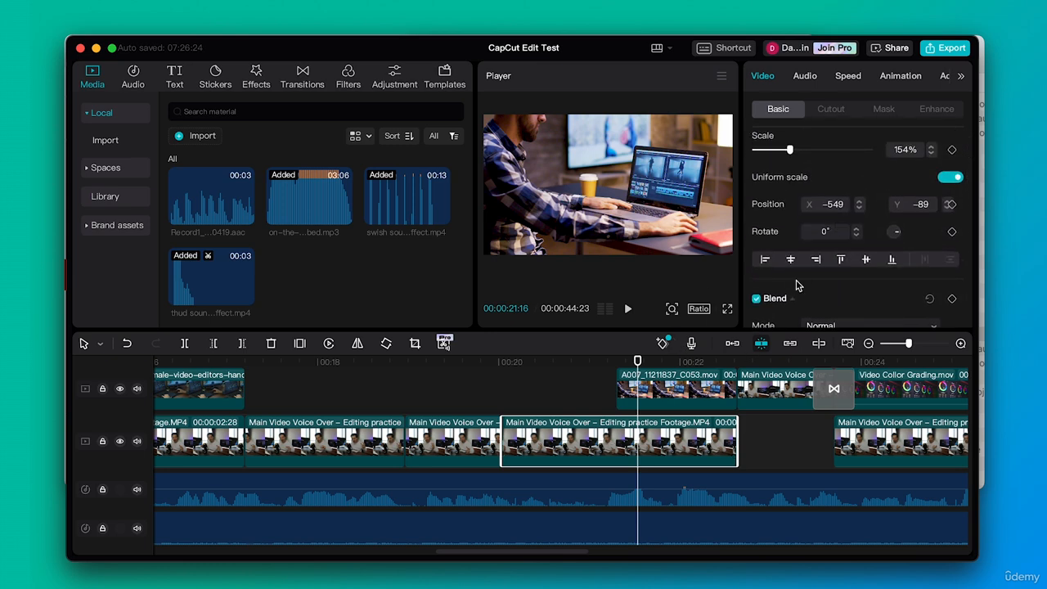
{"action": "scroll", "coordinate": [799, 195], "scroll_direction": "up", "scroll_amount": 1}
{"action": "scroll", "coordinate": [805, 209], "scroll_direction": "down", "scroll_amount": 10}
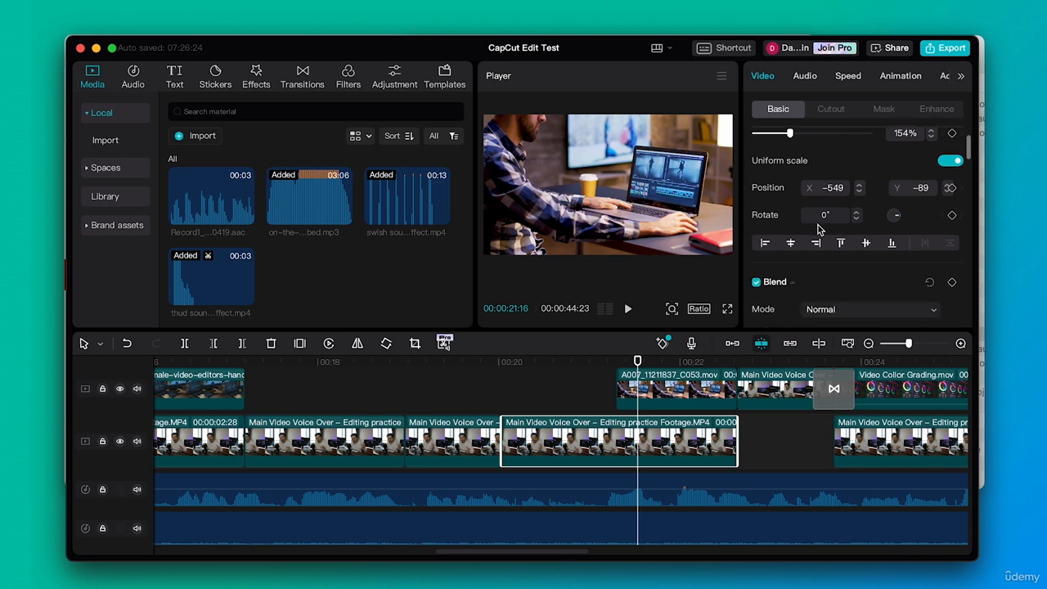
{"action": "scroll", "coordinate": [820, 230], "scroll_direction": "down", "scroll_amount": 2}
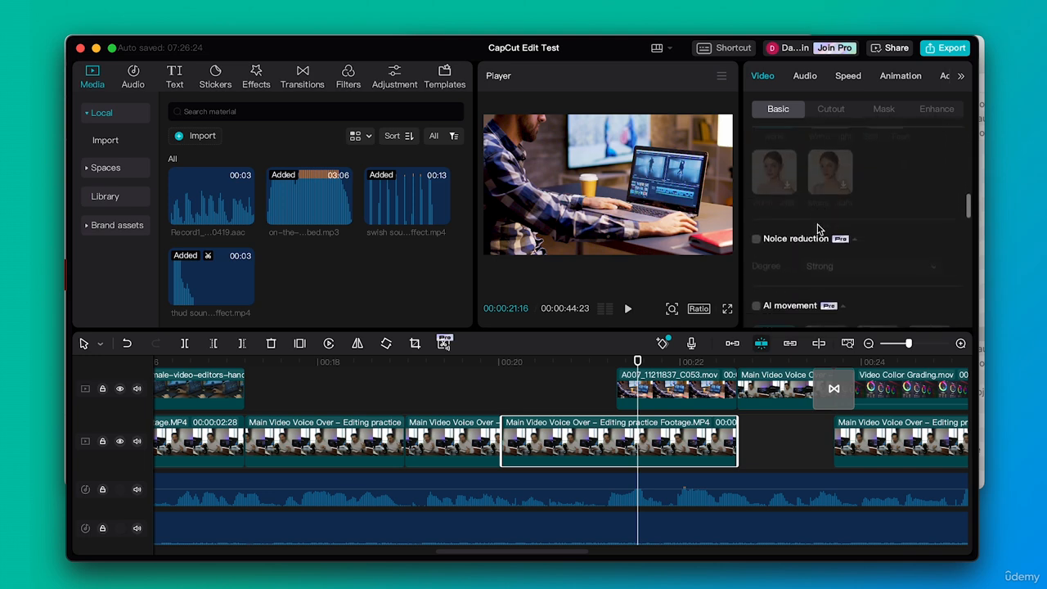
{"action": "left_click", "coordinate": [756, 215]}
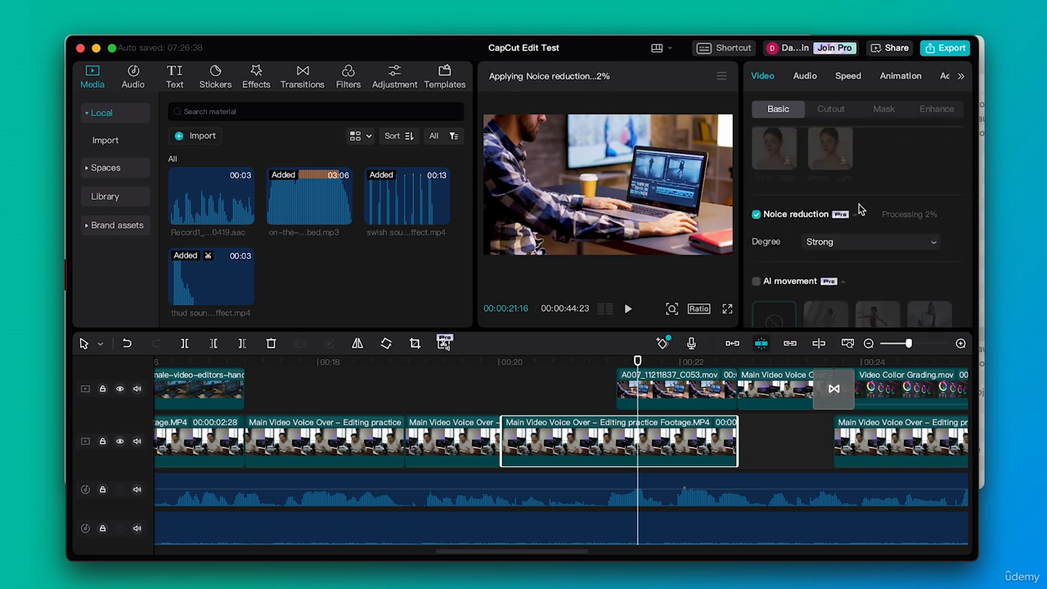
{"action": "left_click", "coordinate": [932, 242]}
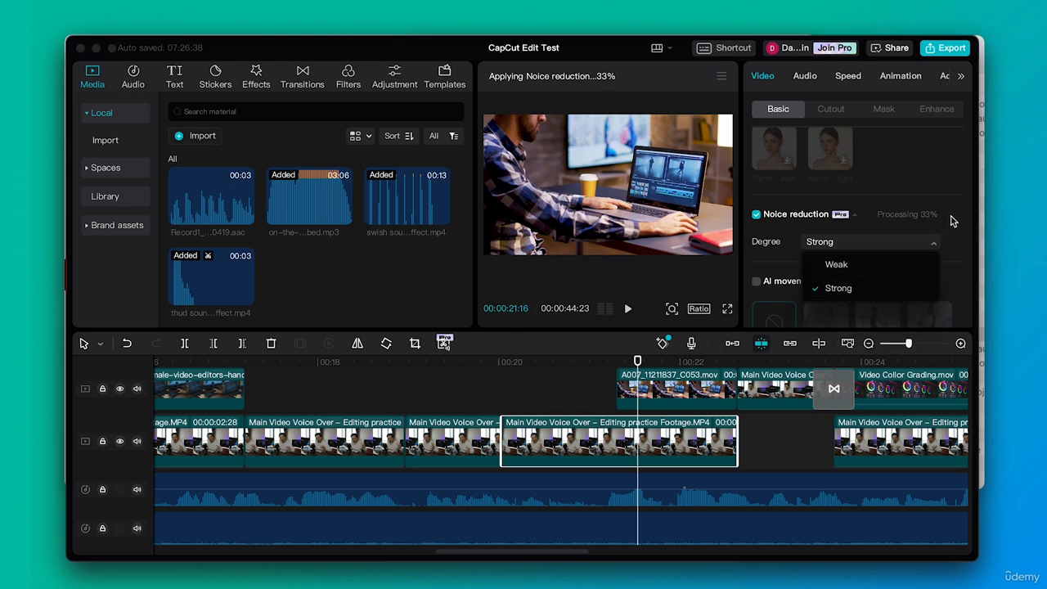
{"action": "left_click", "coordinate": [950, 216]}
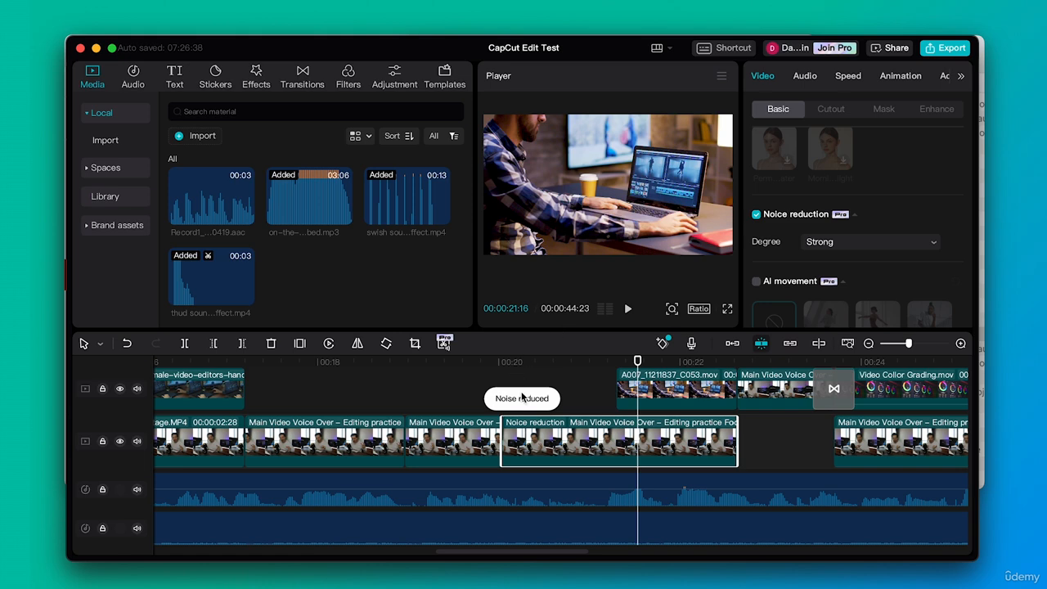
- Play back the noise-reduced voice-over clip from 00:00:20:03 to 00:00:22:13 and undo the noise reduction
{"action": "left_click", "coordinate": [508, 363]}
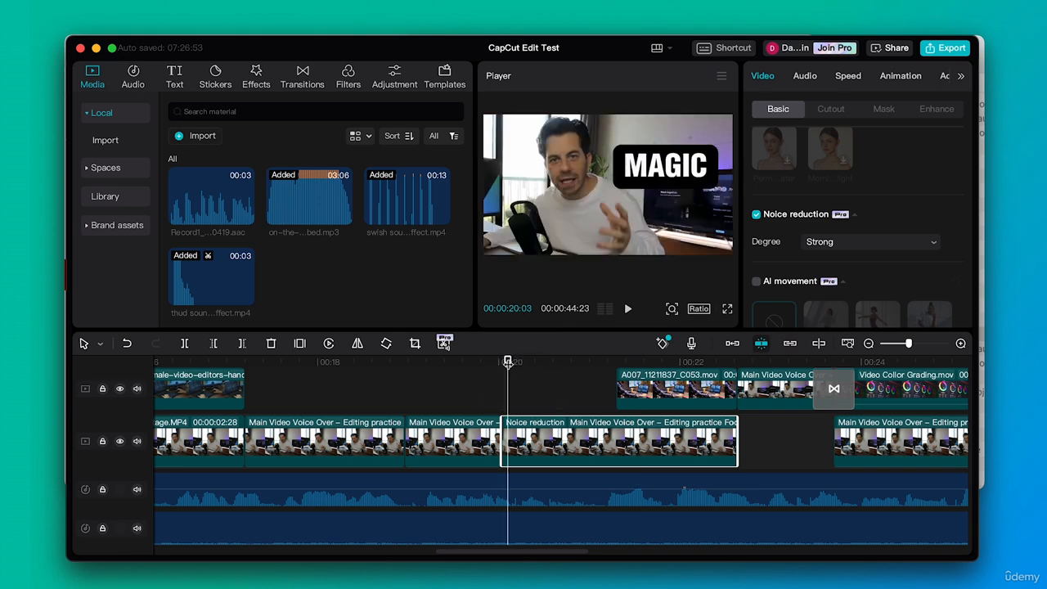
{"action": "key", "text": "space"}
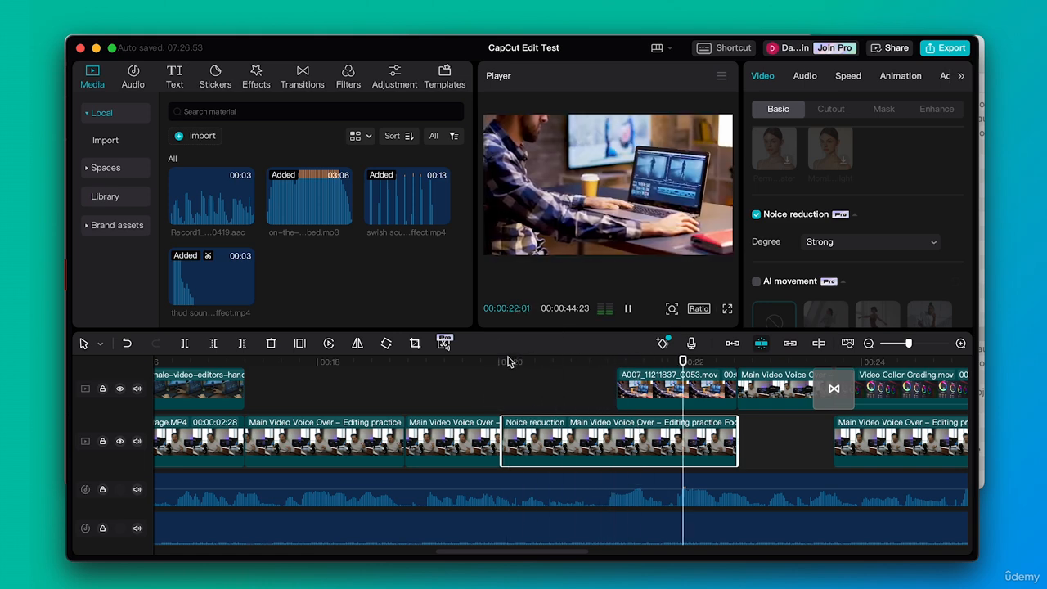
{"action": "key", "text": "space"}
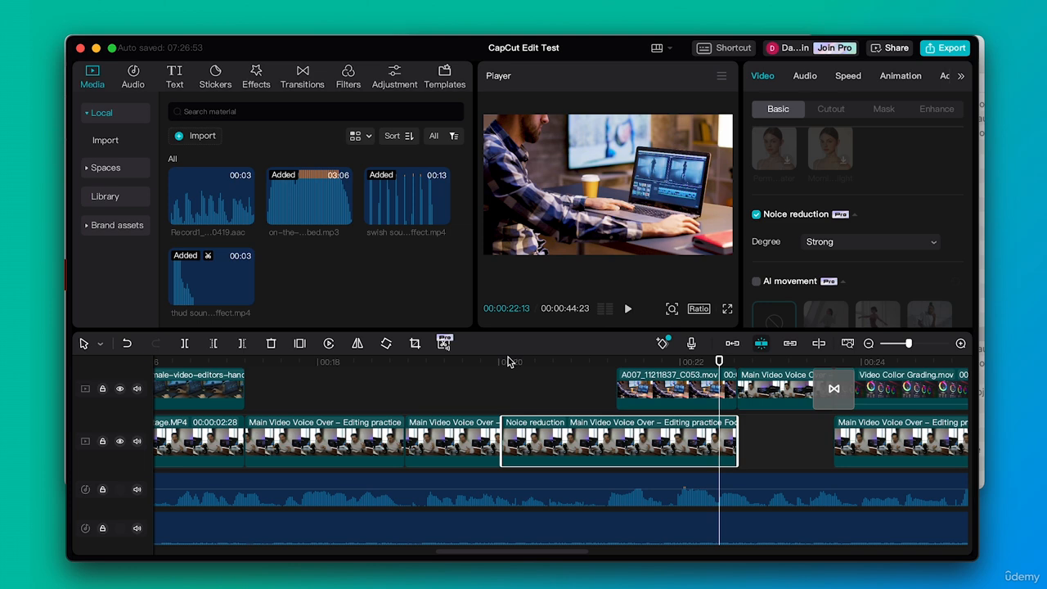
{"action": "key", "text": "super+z"}
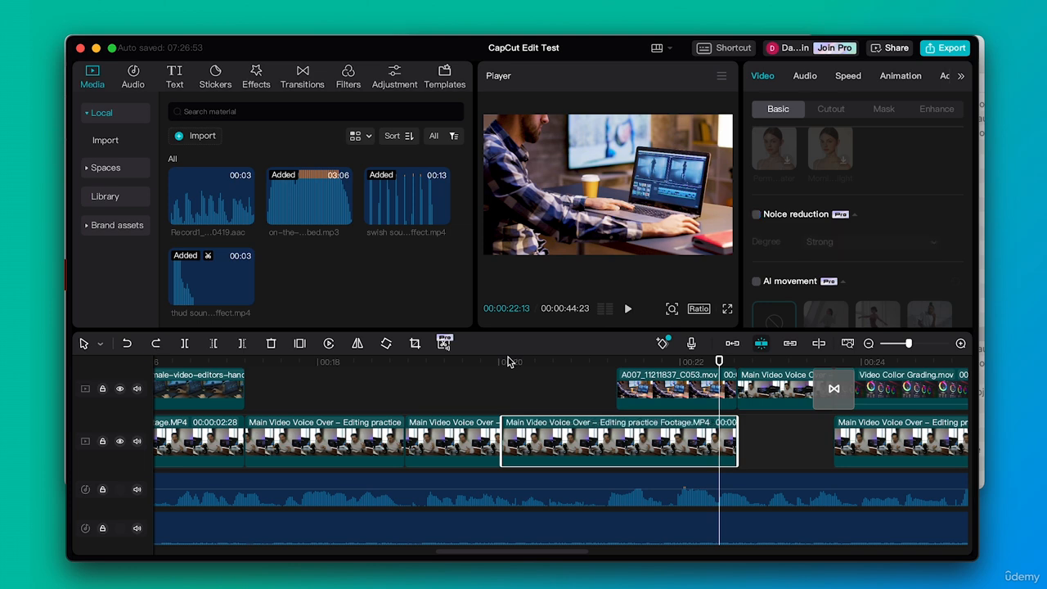